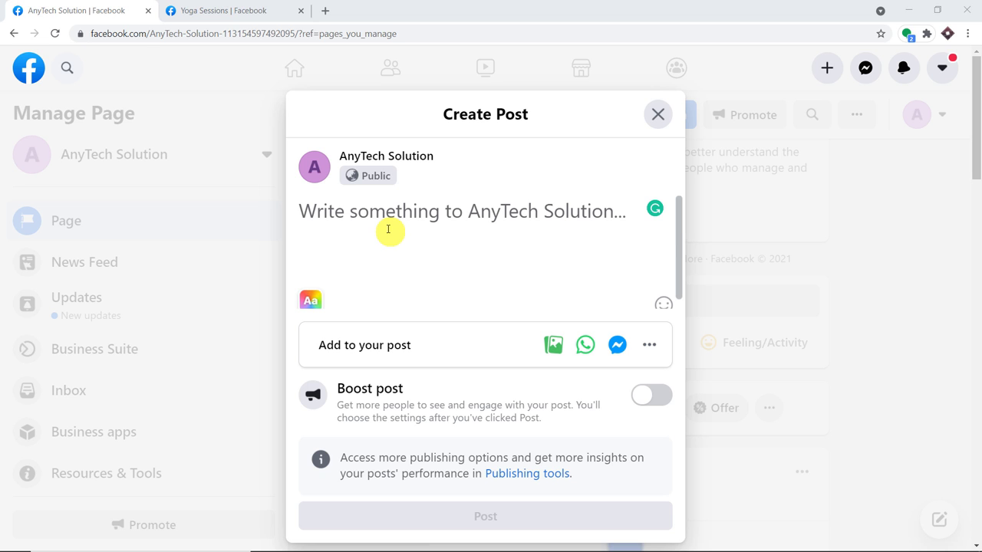
Look over the latest posts in the Yoga Sessions group.
{"action": "left_click", "coordinate": [230, 10]}
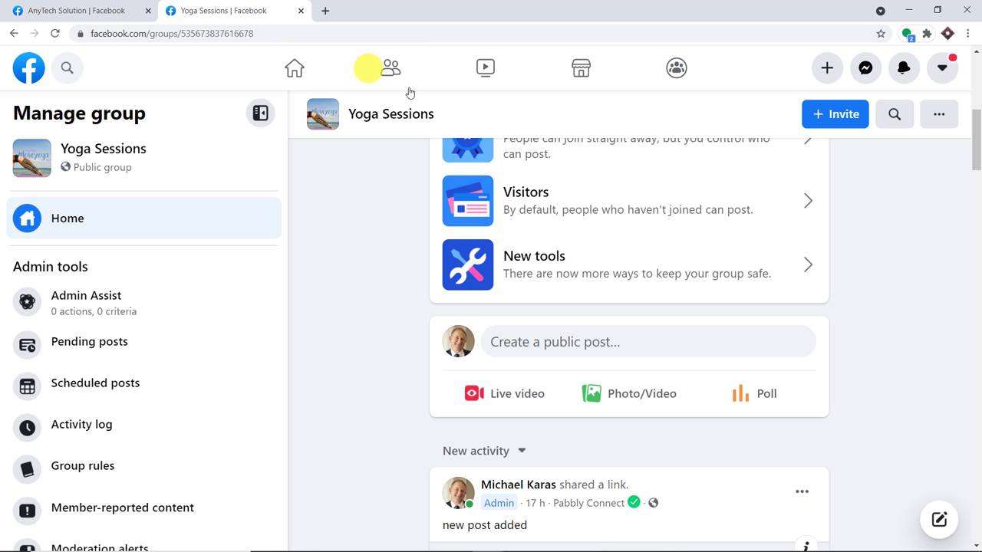
{"action": "scroll", "coordinate": [673, 217], "scroll_direction": "down", "scroll_amount": 3}
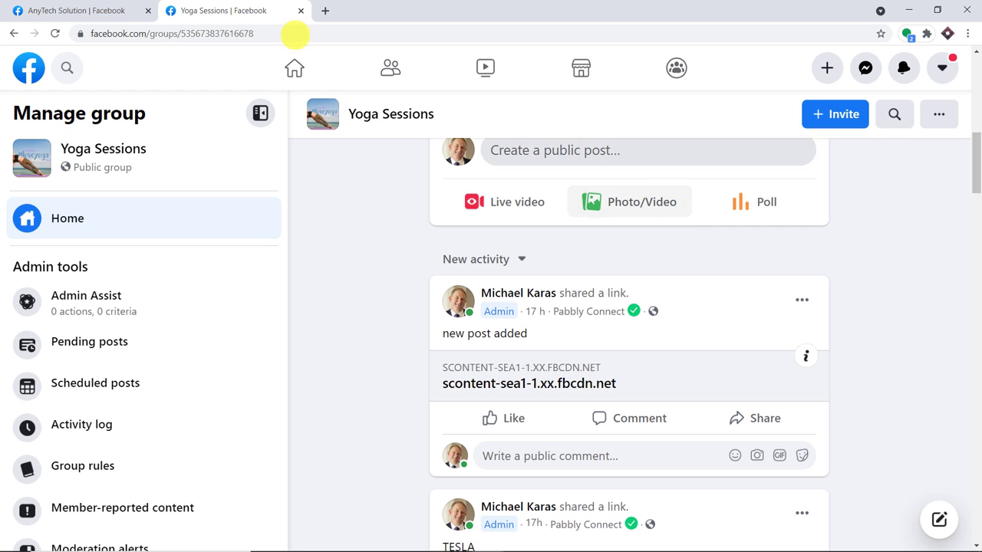
{"action": "scroll", "coordinate": [276, 110], "scroll_direction": "up", "scroll_amount": 4}
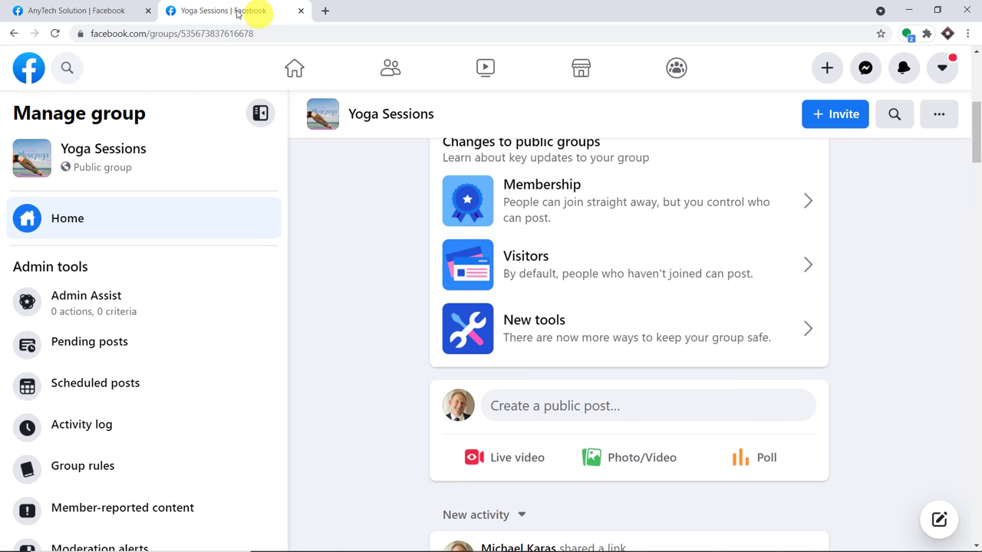
Publish the copied yoga practice text as a public post on the AnyTech Solution page and expand it to full length.
{"action": "left_click", "coordinate": [48, 9]}
{"action": "right_click", "coordinate": [365, 216]}
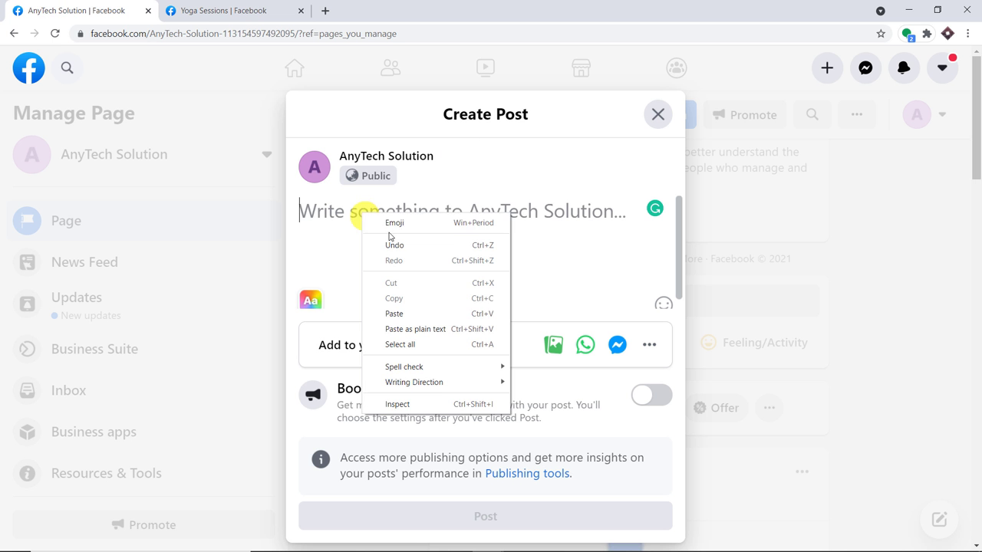
{"action": "left_click", "coordinate": [430, 314]}
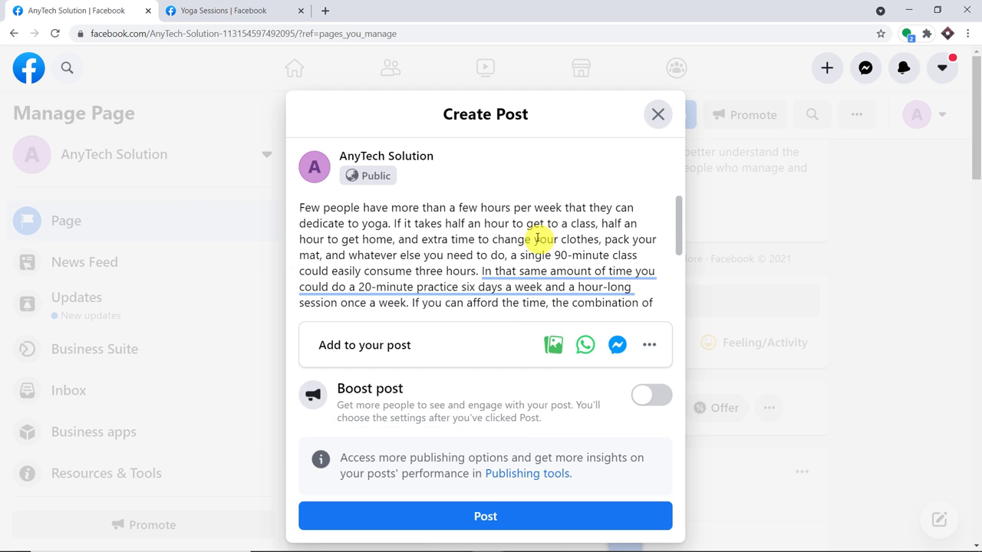
{"action": "scroll", "coordinate": [544, 368], "scroll_direction": "down", "scroll_amount": 2}
{"action": "left_click", "coordinate": [511, 396]}
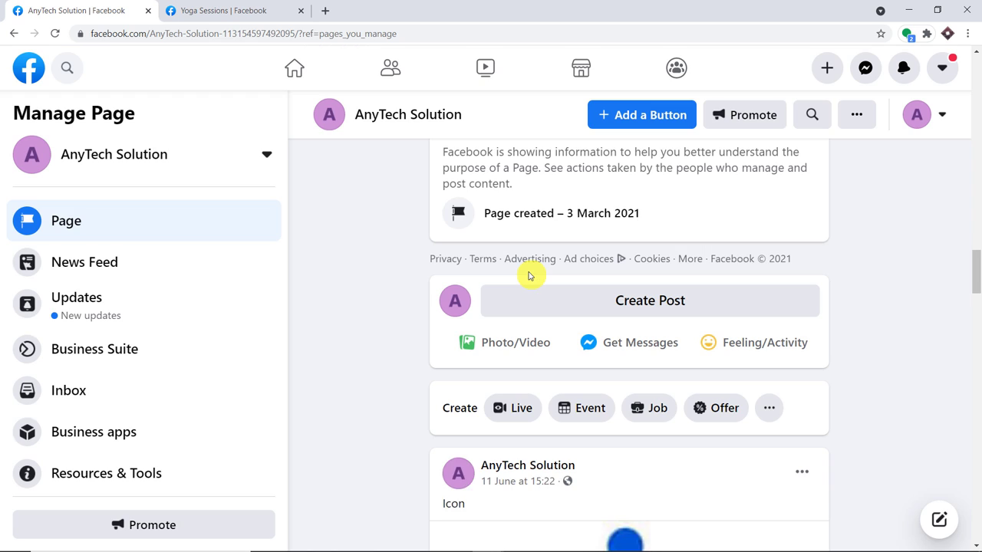
{"action": "scroll", "coordinate": [530, 276], "scroll_direction": "down", "scroll_amount": 3}
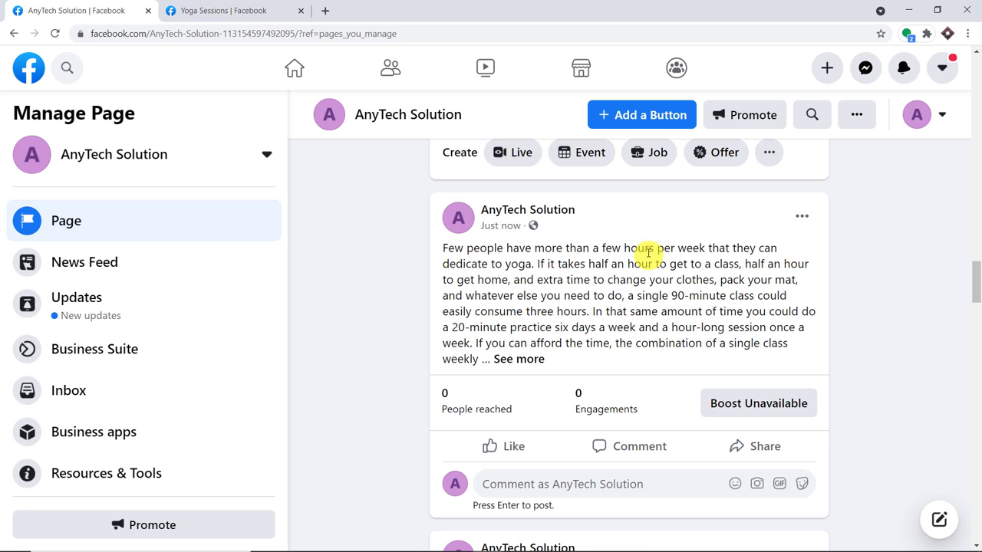
{"action": "left_click", "coordinate": [524, 359]}
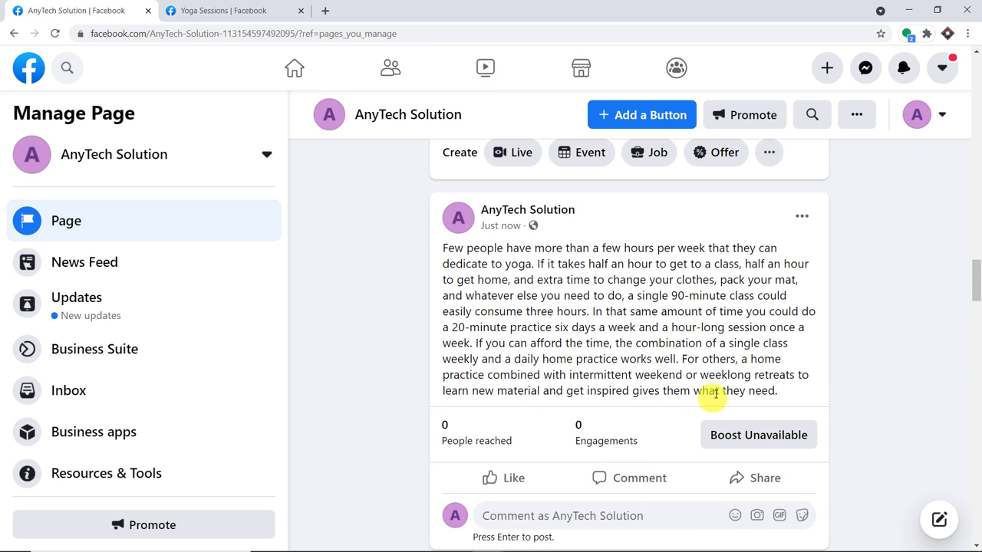
Reload the Yoga Sessions group and compare its newest post in full with the one on the AnyTech Solution page.
{"action": "left_click", "coordinate": [260, 6]}
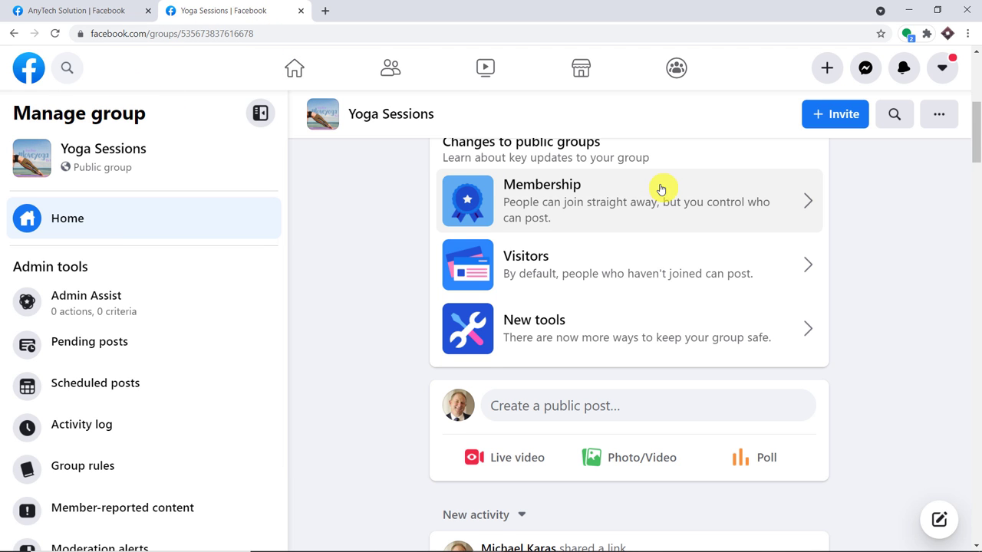
{"action": "scroll", "coordinate": [659, 193], "scroll_direction": "down", "scroll_amount": 1}
{"action": "scroll", "coordinate": [661, 196], "scroll_direction": "down", "scroll_amount": 1}
{"action": "left_click", "coordinate": [83, 8]}
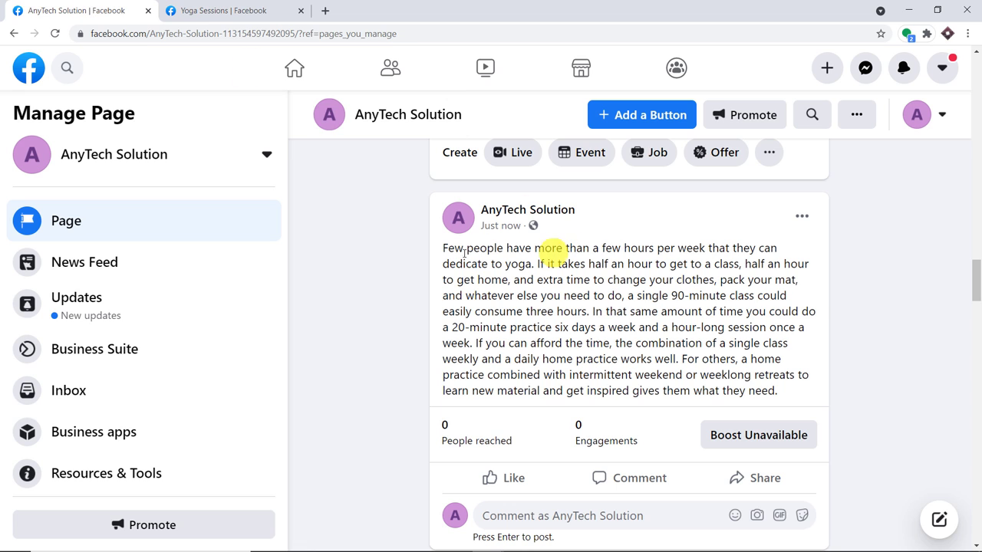
{"action": "left_click", "coordinate": [254, 10]}
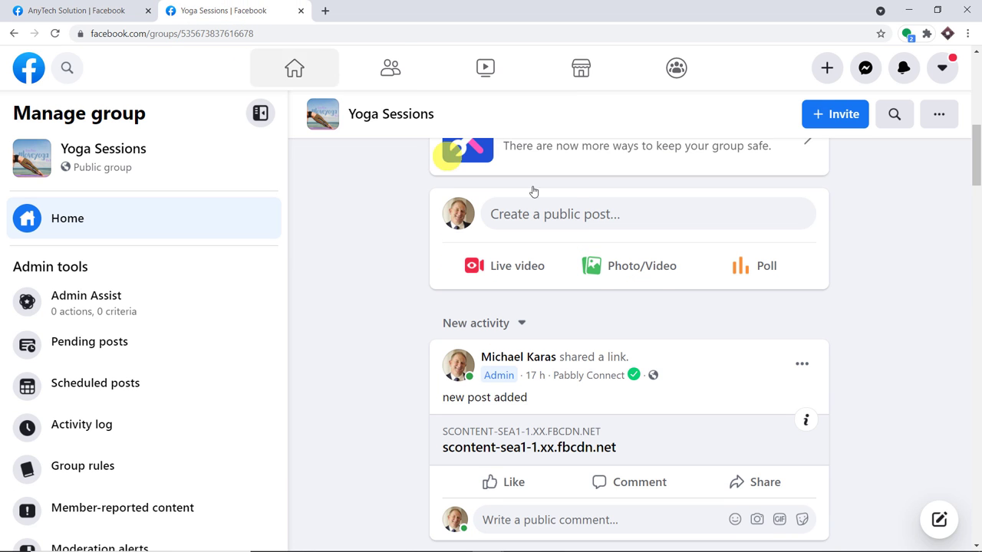
{"action": "left_click", "coordinate": [55, 34]}
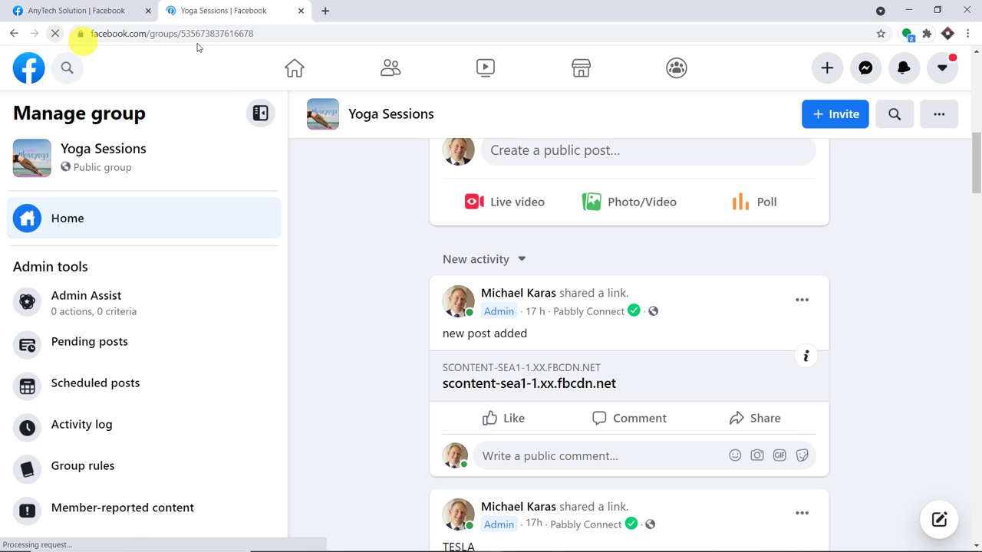
{"action": "scroll", "coordinate": [837, 277], "scroll_direction": "down", "scroll_amount": 2}
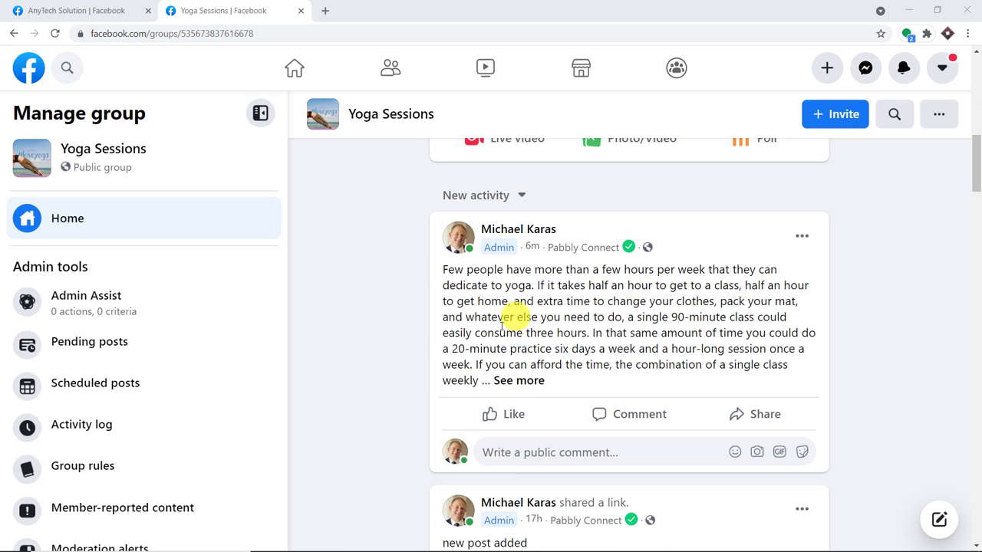
{"action": "left_click", "coordinate": [518, 381]}
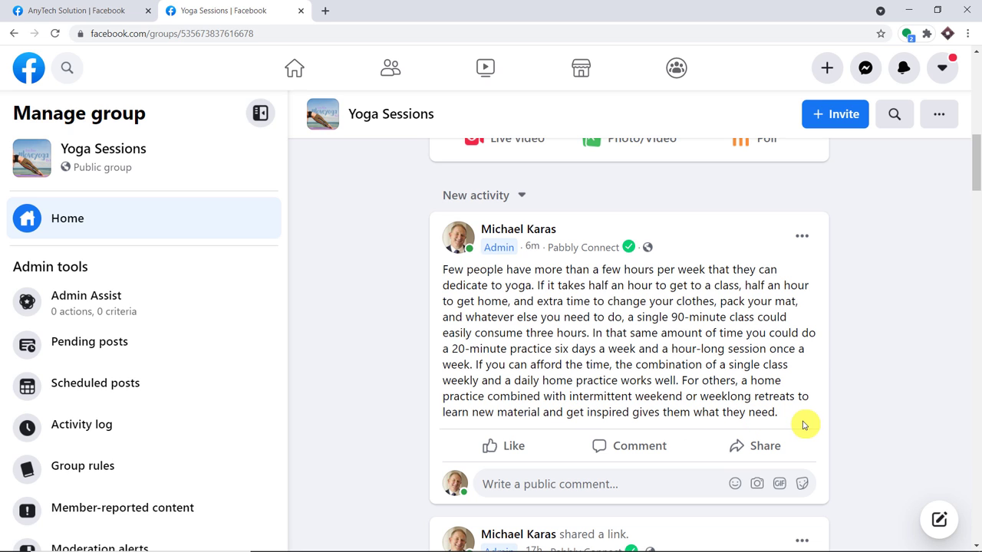
{"action": "left_click", "coordinate": [56, 10]}
{"action": "left_click", "coordinate": [219, 10]}
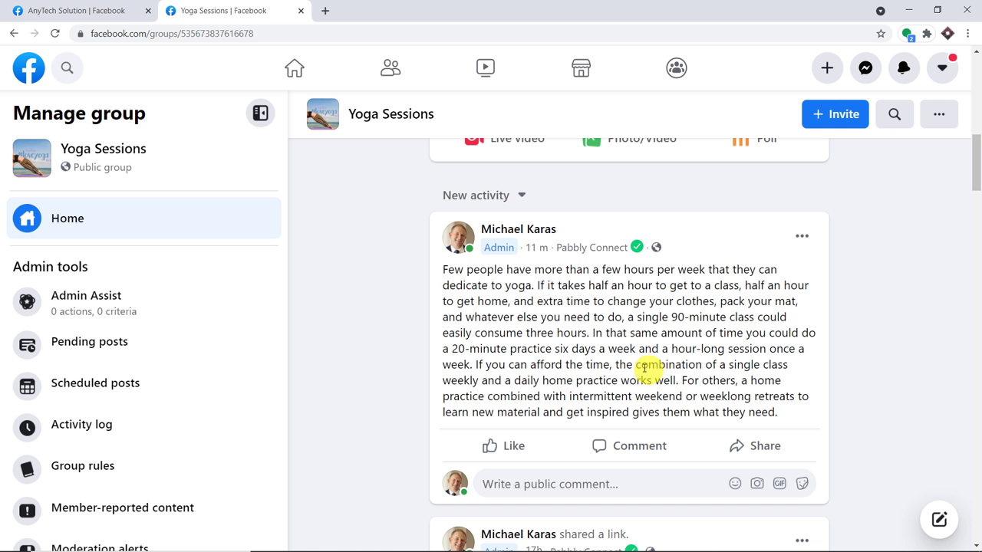
Open pabbly.com in a new browser tab and go to the Pabbly Connect product page.
{"action": "left_click", "coordinate": [325, 10]}
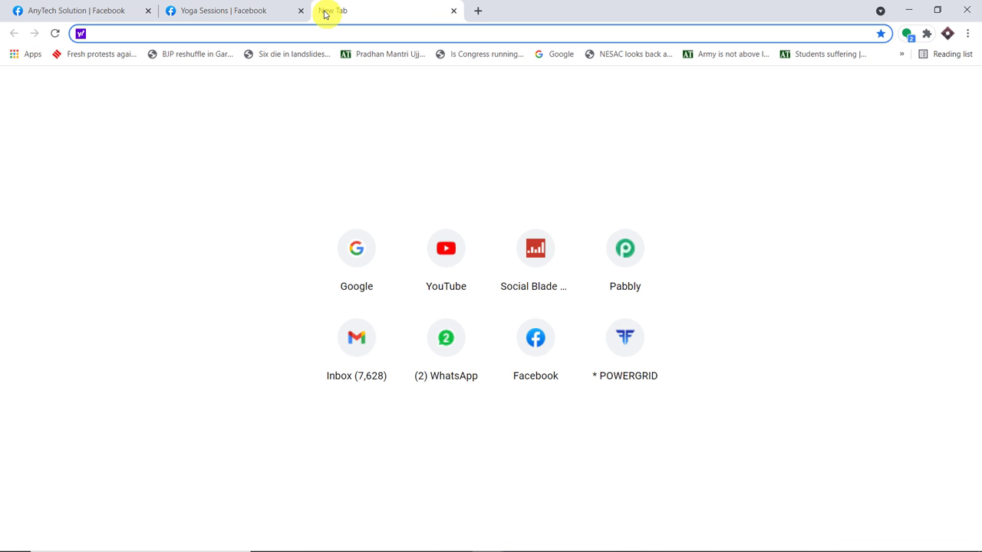
{"action": "type", "text": "pabbly.com"}
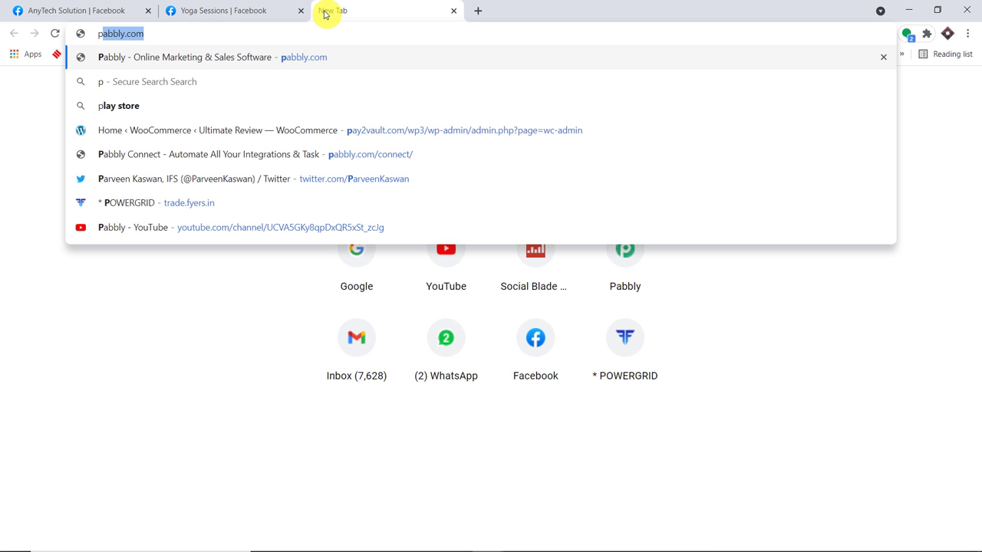
{"action": "key", "text": "Return"}
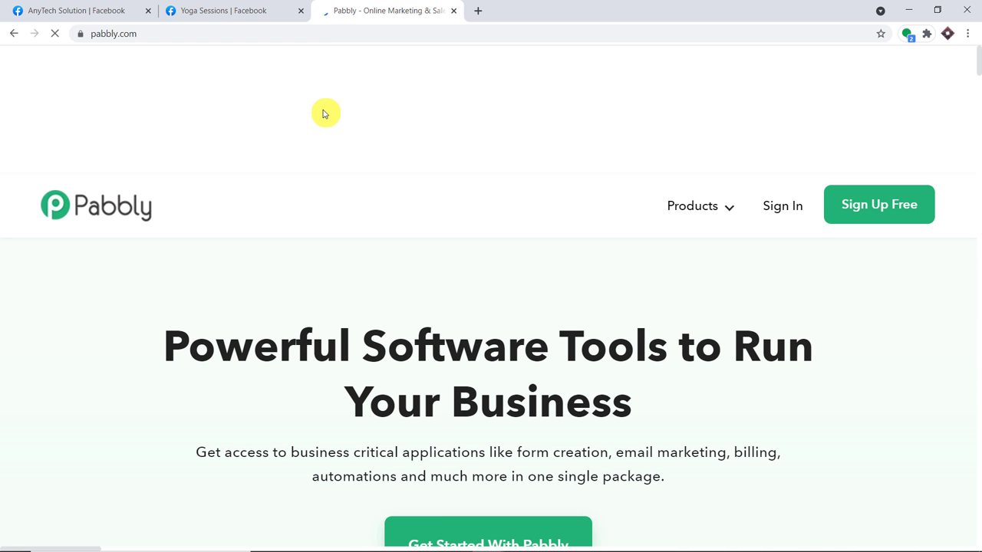
{"action": "mouse_move", "coordinate": [730, 204]}
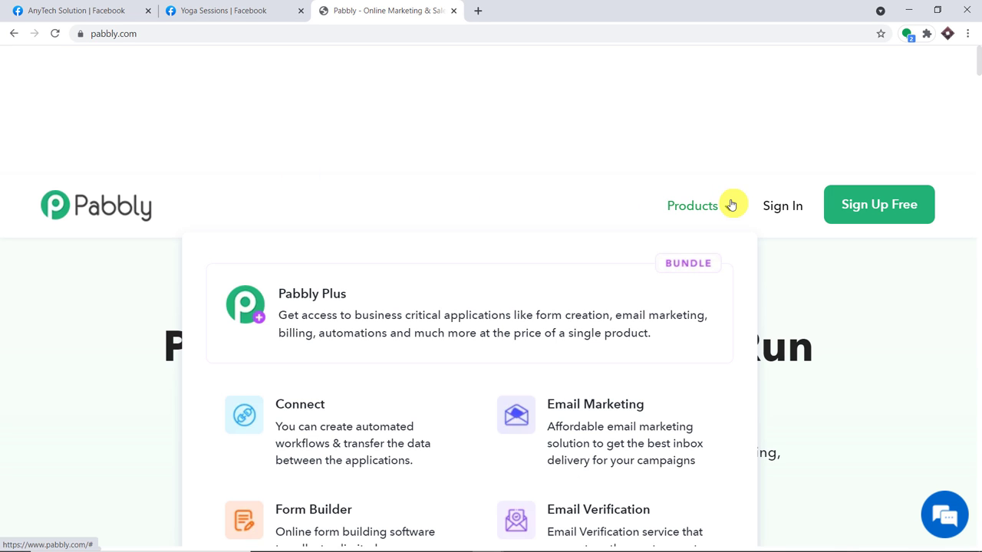
{"action": "left_click", "coordinate": [260, 436]}
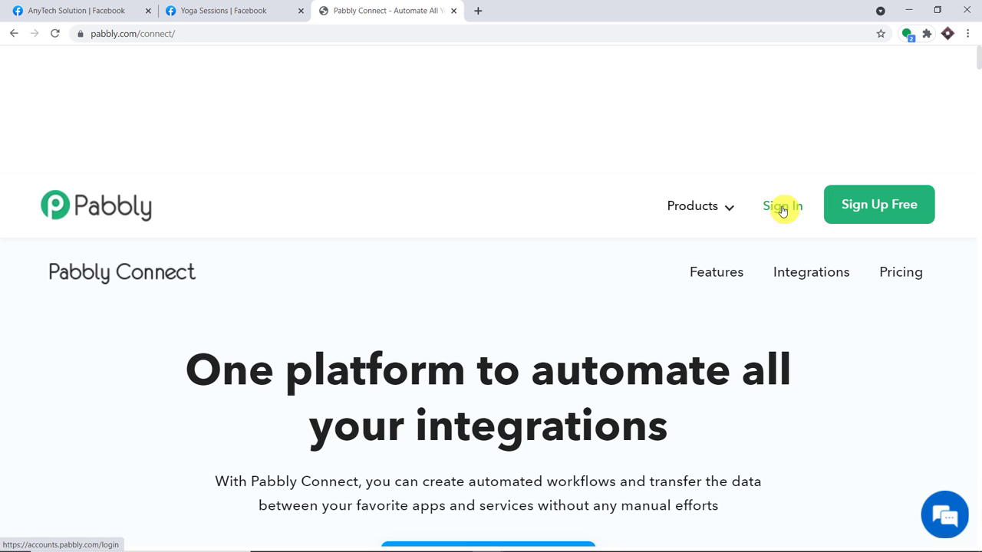
Sign in to Pabbly and access the Connect application's dashboard.
{"action": "left_click", "coordinate": [783, 207]}
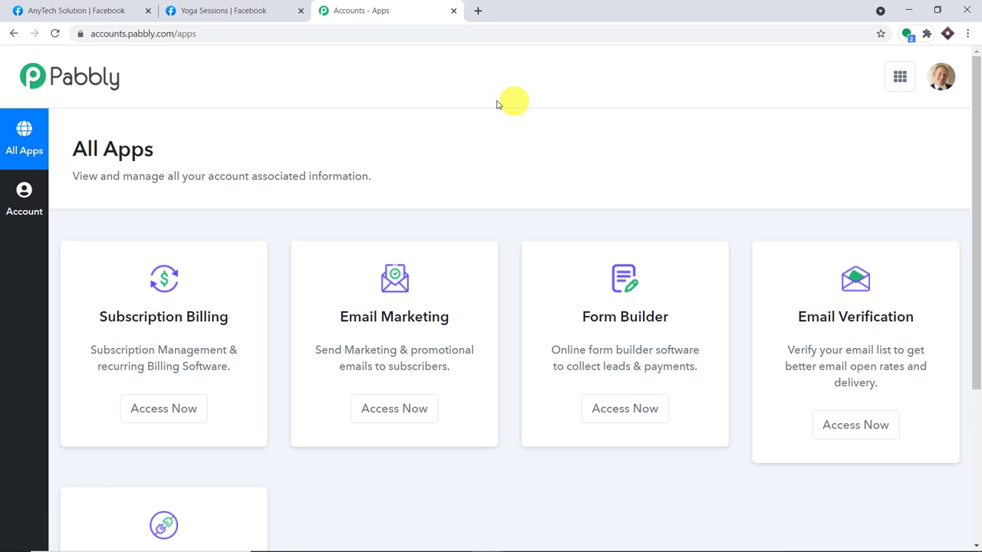
{"action": "scroll", "coordinate": [429, 131], "scroll_direction": "down", "scroll_amount": 3}
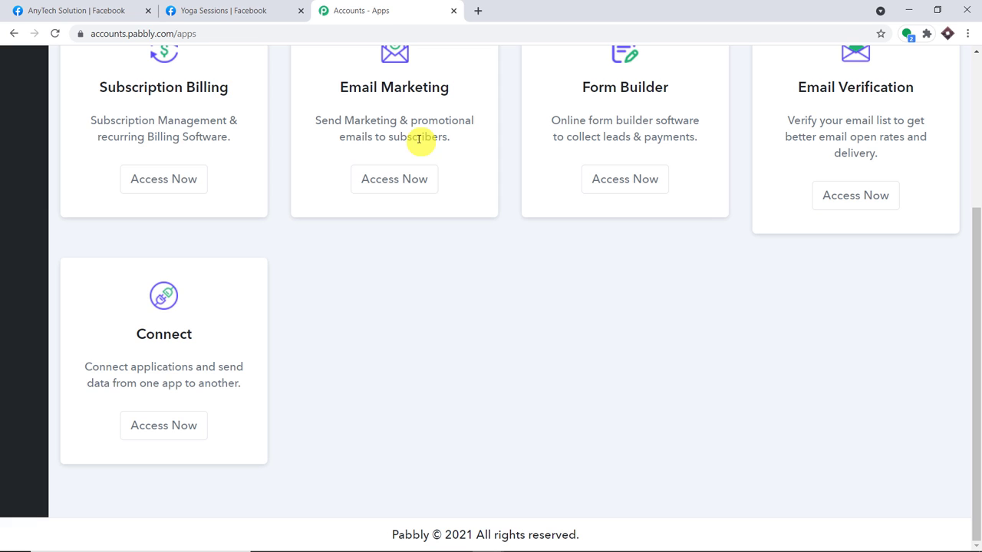
{"action": "left_click", "coordinate": [174, 427]}
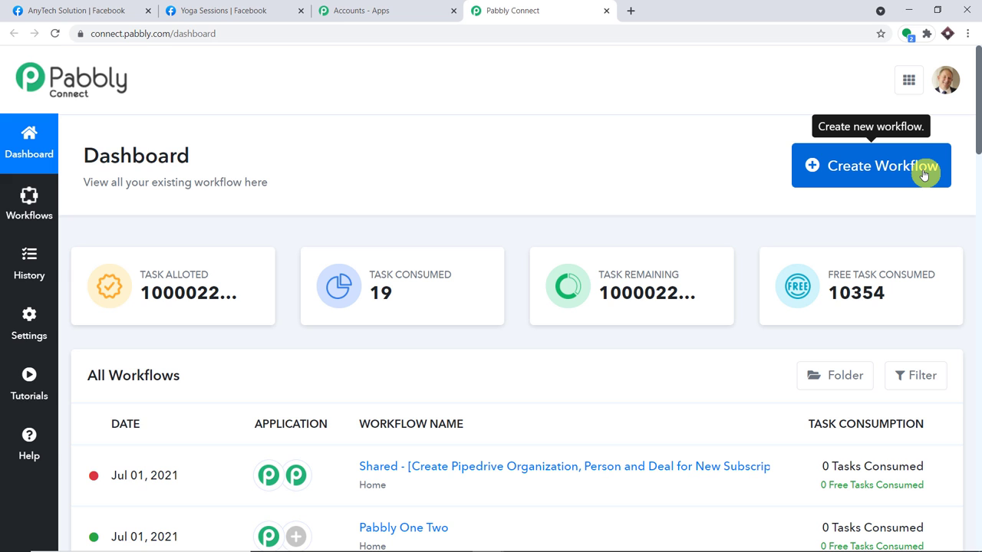
Create a new workflow named "Facebook Page to Facebook Group".
{"action": "left_click", "coordinate": [924, 175]}
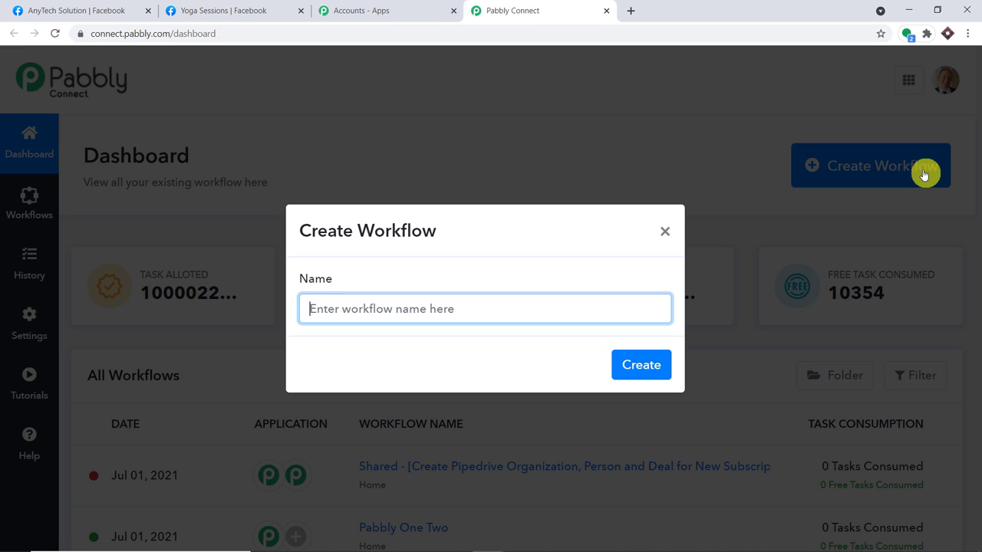
{"action": "type", "text": "F"}
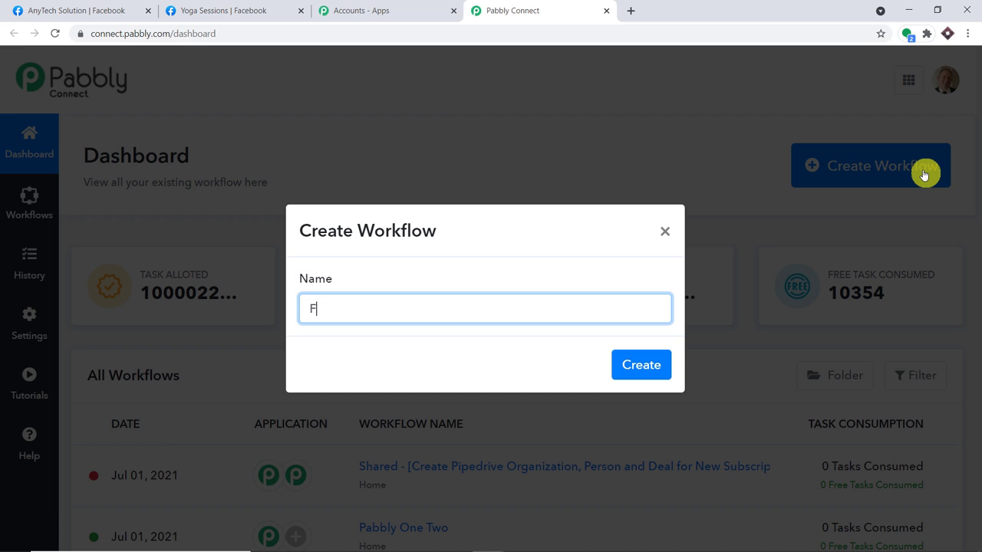
{"action": "type", "text": "acebook p"}
{"action": "key", "text": "BackSpace"}
{"action": "key", "text": "BackSpace"}
{"action": "type", "text": "Page to Facebook G"}
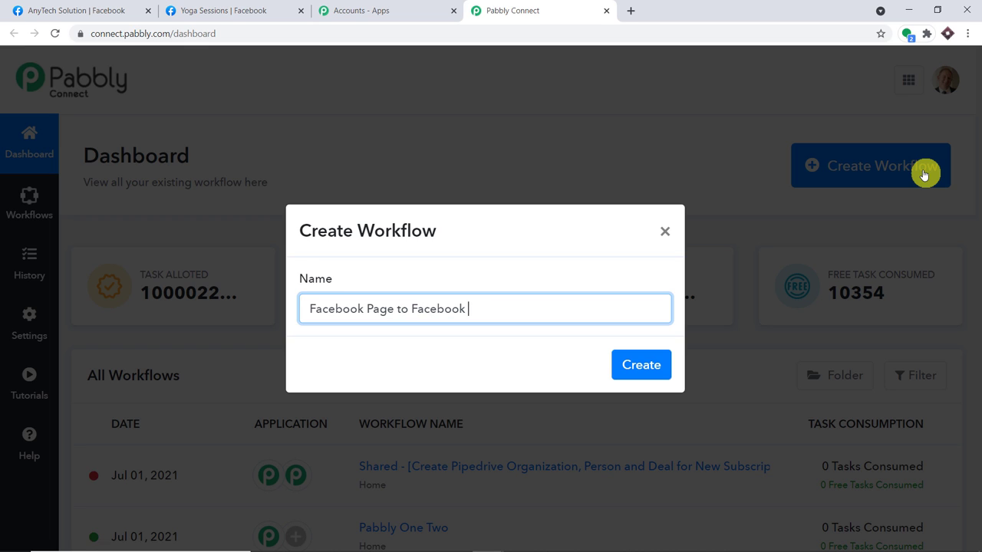
{"action": "type", "text": "roup"}
{"action": "left_click", "coordinate": [623, 364]}
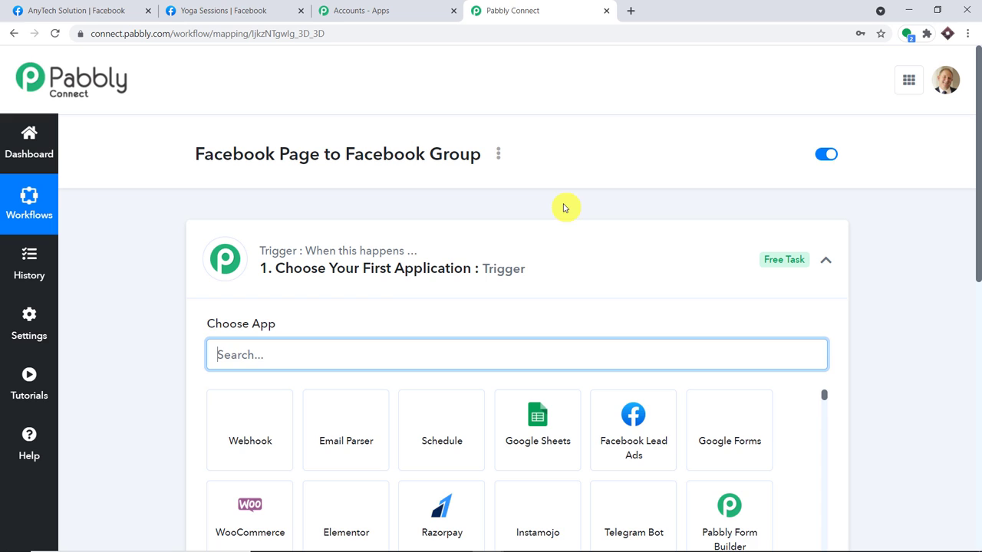
Search the trigger apps for "face" and choose Facebook Pages as the workflow's first application.
{"action": "left_click", "coordinate": [523, 256]}
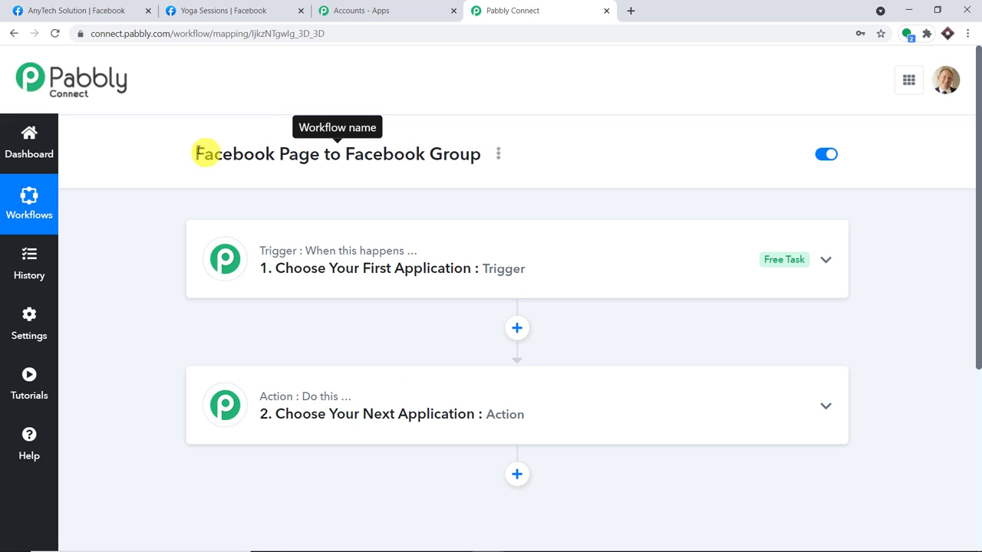
{"action": "left_click_drag", "start_coordinate": [193, 154], "coordinate": [482, 157]}
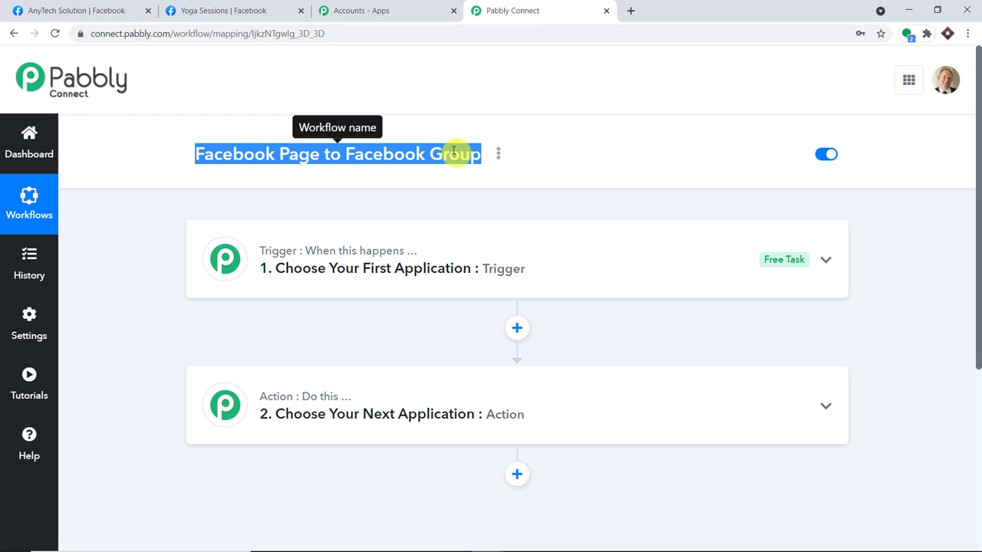
{"action": "left_click", "coordinate": [438, 247]}
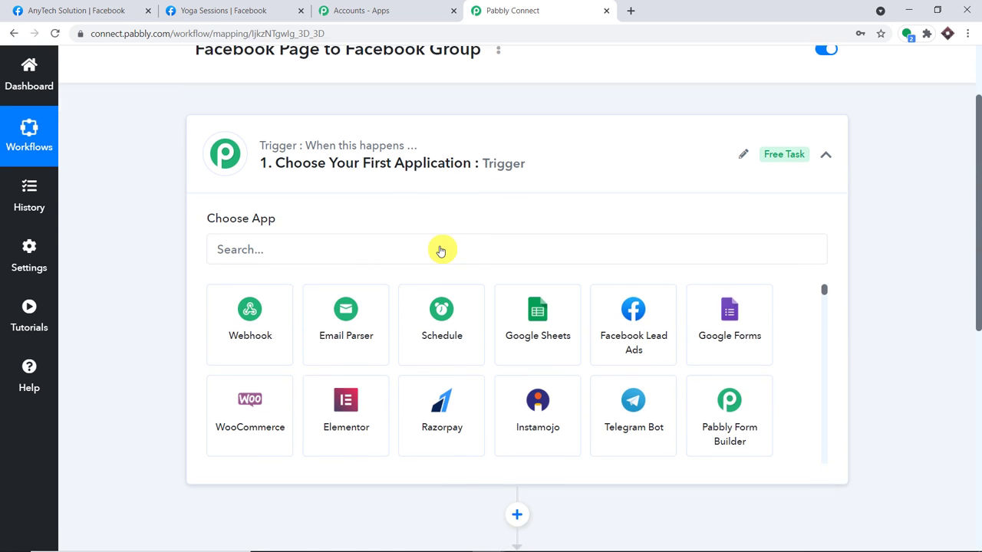
{"action": "left_click", "coordinate": [423, 230]}
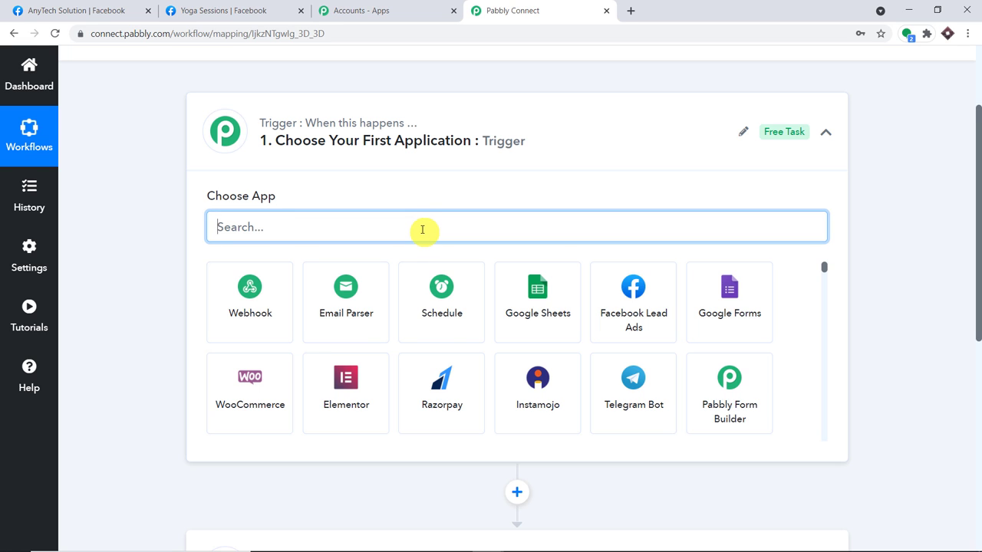
{"action": "type", "text": "face"}
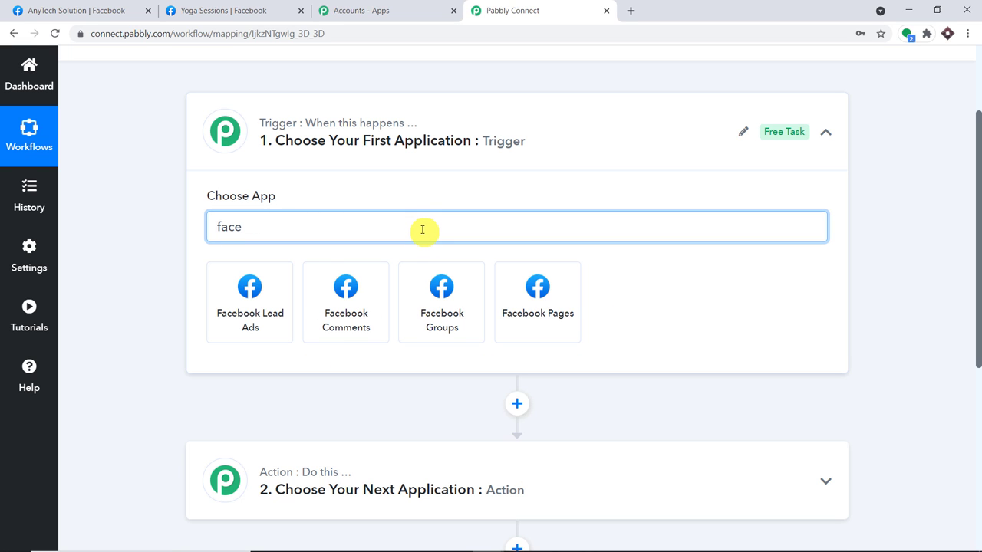
{"action": "left_click", "coordinate": [537, 313]}
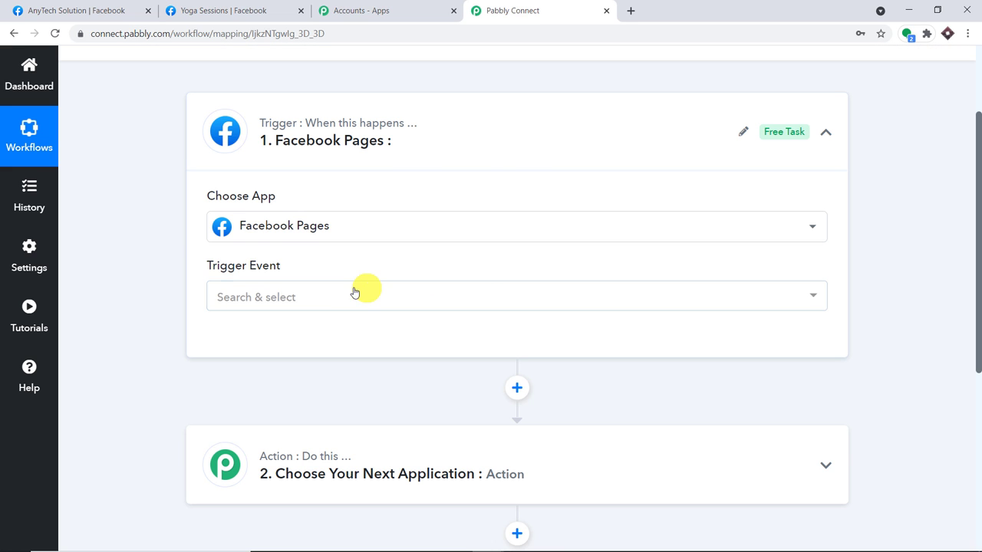
Set the trigger event to New Post and open the connection settings for the Facebook Pages account.
{"action": "left_click", "coordinate": [354, 295]}
{"action": "left_click", "coordinate": [327, 373]}
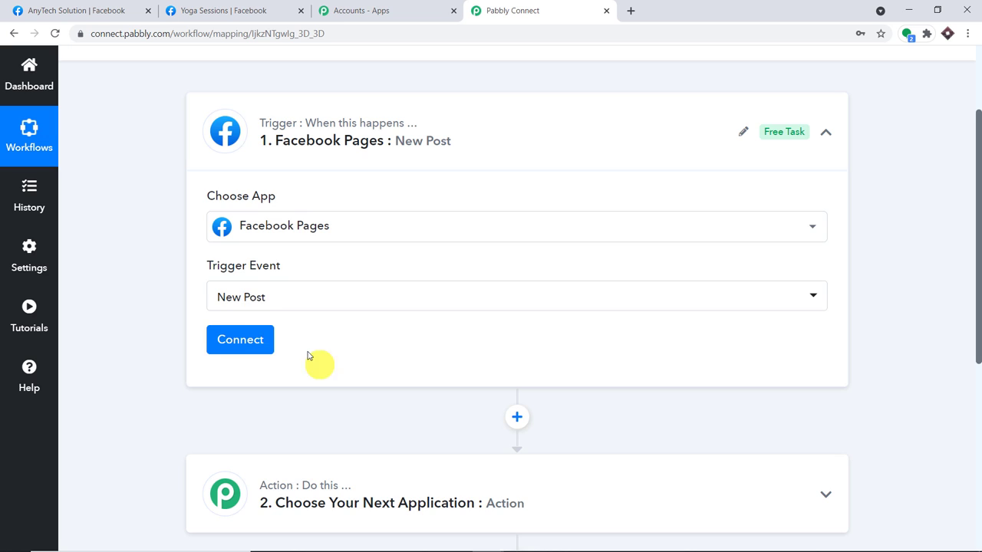
{"action": "left_click", "coordinate": [240, 338]}
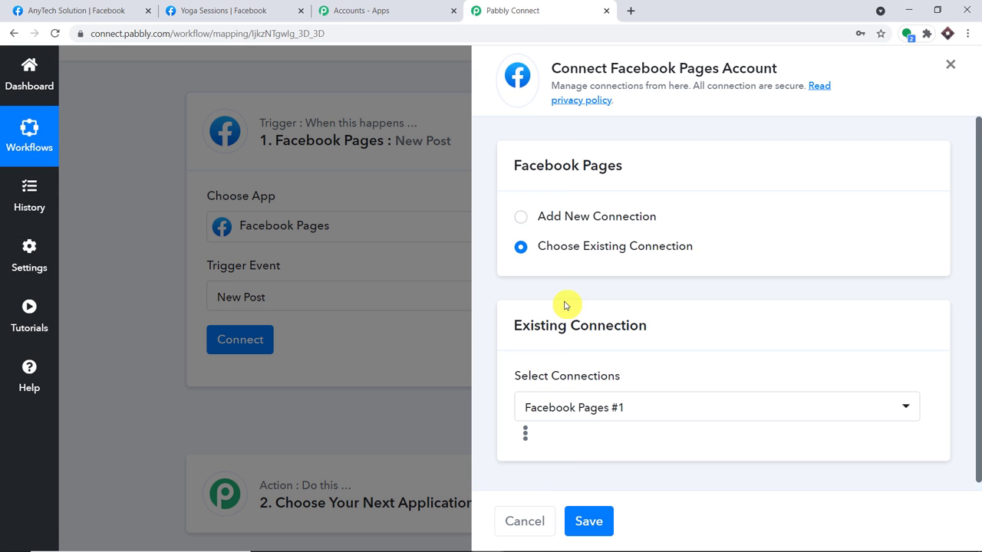
Add a new Facebook Pages connection and authenticate the account with Facebook.
{"action": "left_click", "coordinate": [521, 217]}
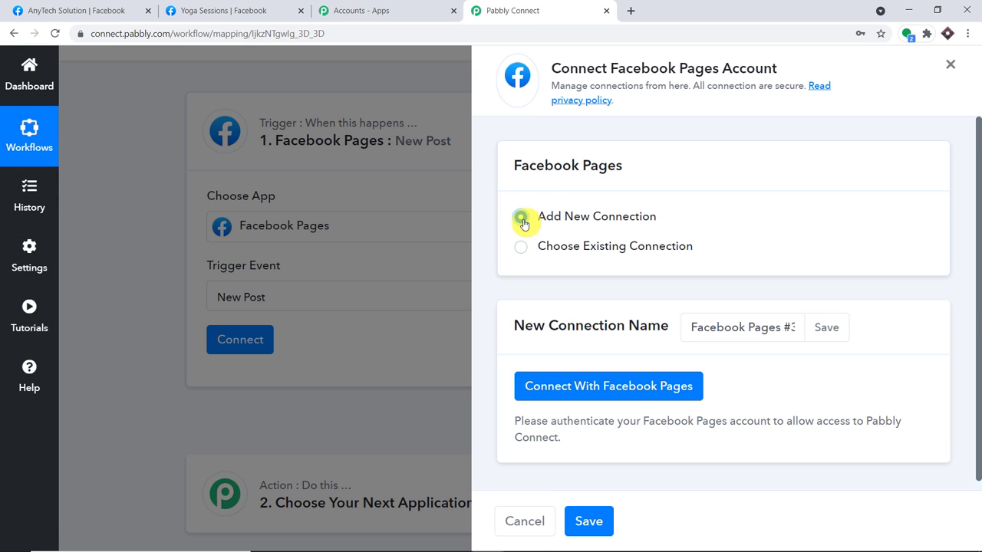
{"action": "left_click", "coordinate": [593, 385]}
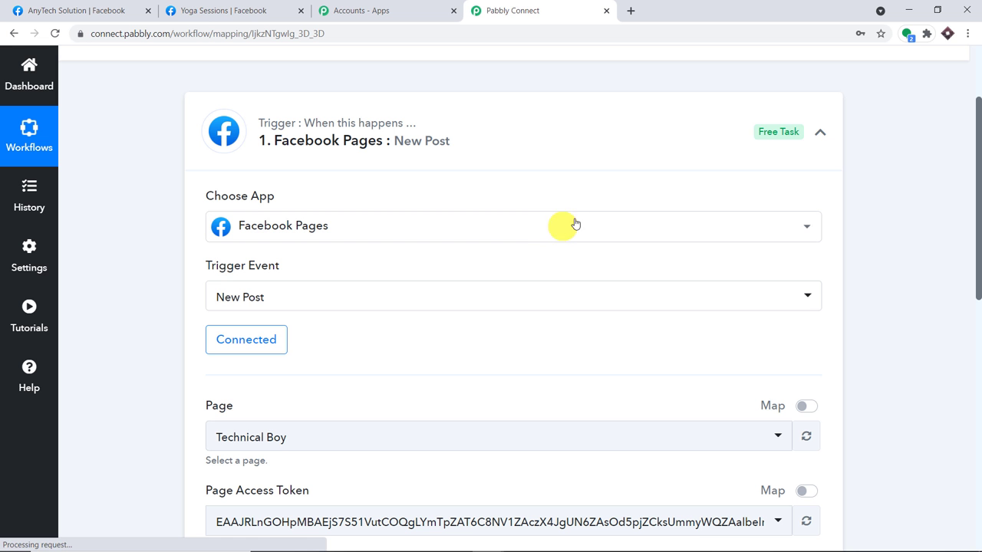
Select AnyTech Solution as the page that the New Post trigger watches.
{"action": "scroll", "coordinate": [613, 213], "scroll_direction": "down", "scroll_amount": 1}
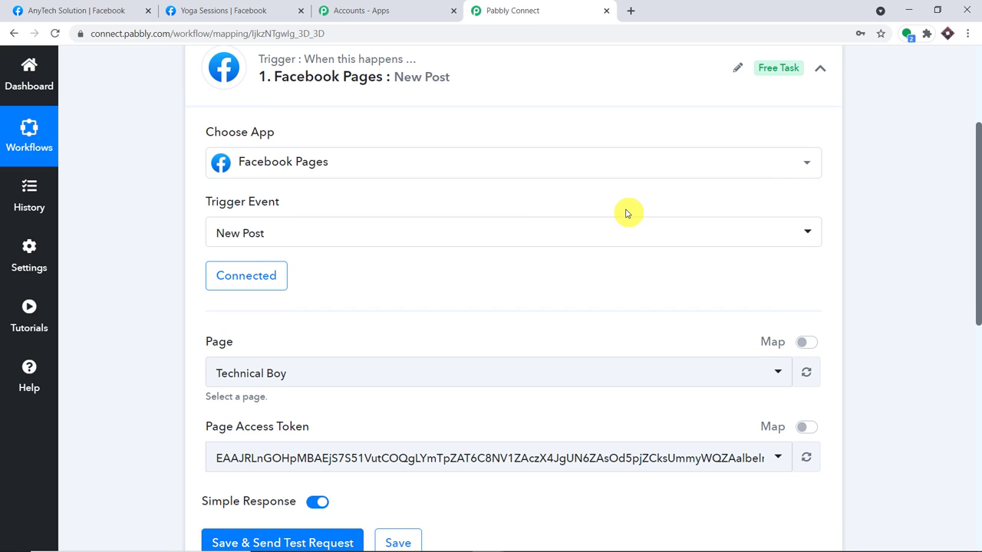
{"action": "scroll", "coordinate": [625, 213], "scroll_direction": "down", "scroll_amount": 2}
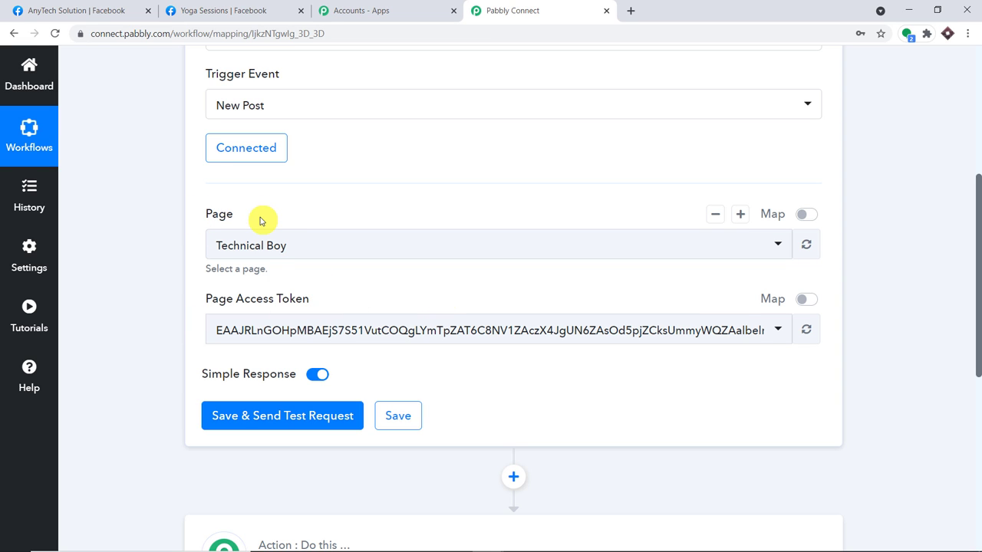
{"action": "left_click", "coordinate": [377, 253]}
{"action": "scroll", "coordinate": [445, 366], "scroll_direction": "down", "scroll_amount": 10}
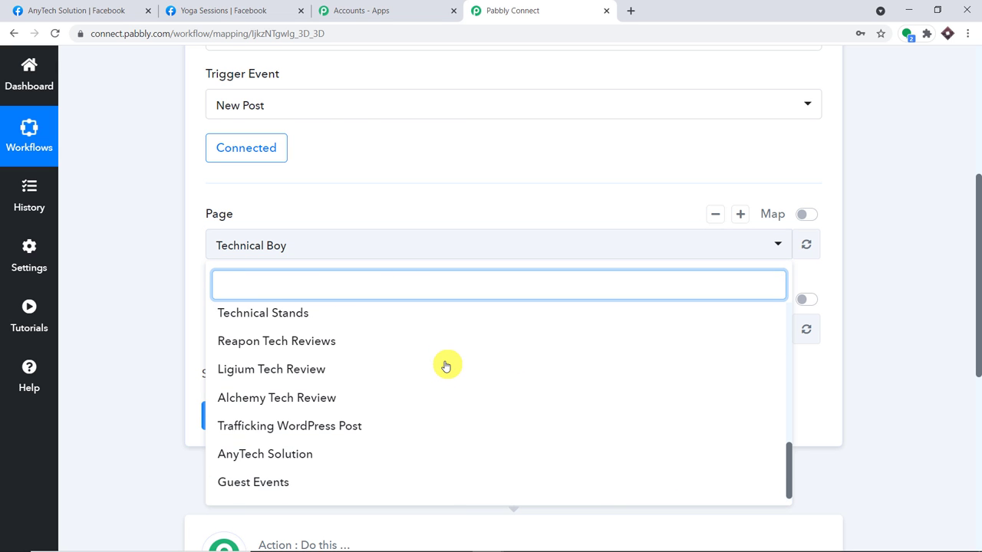
{"action": "scroll", "coordinate": [445, 368], "scroll_direction": "up", "scroll_amount": 10}
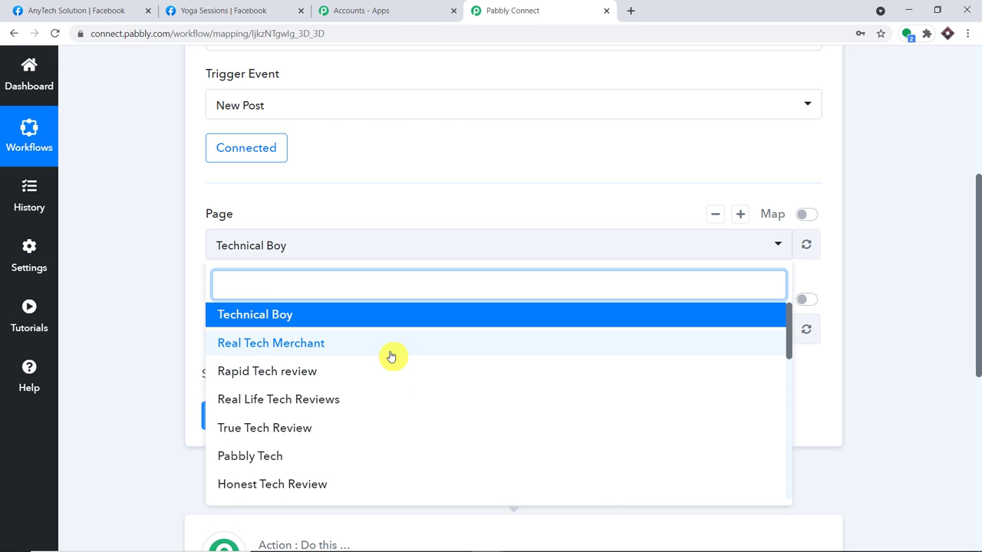
{"action": "scroll", "coordinate": [389, 353], "scroll_direction": "down", "scroll_amount": 4}
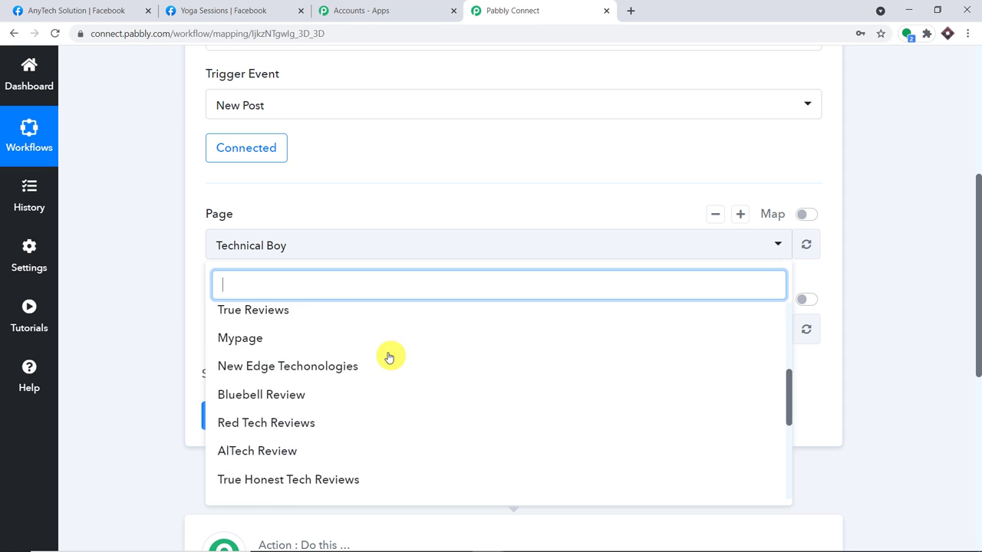
{"action": "scroll", "coordinate": [322, 453], "scroll_direction": "down", "scroll_amount": 4}
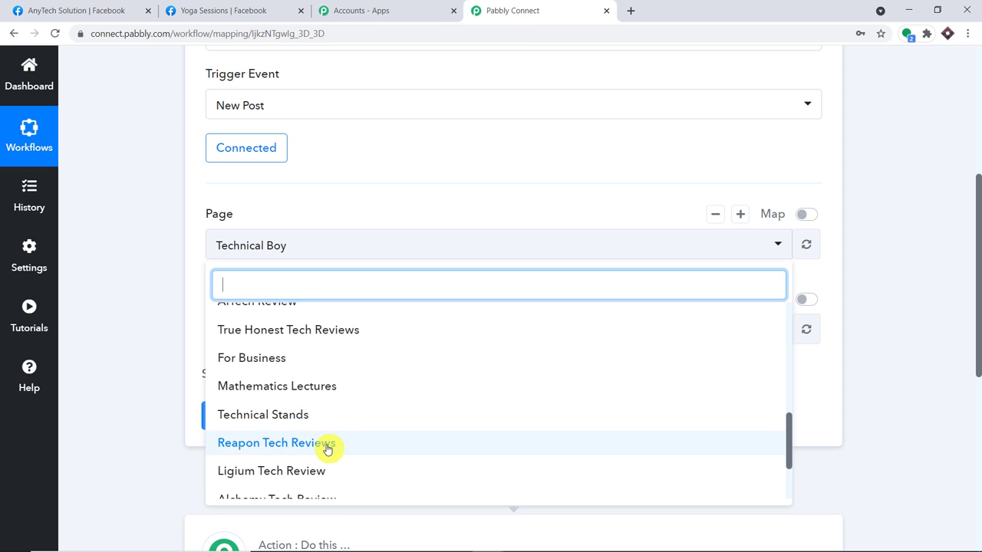
{"action": "left_click", "coordinate": [330, 454]}
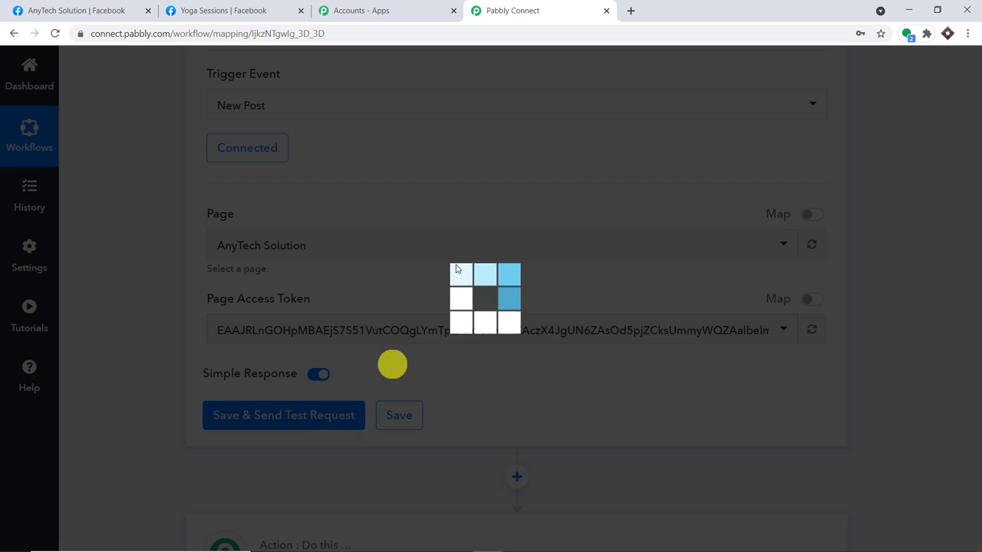
{"action": "scroll", "coordinate": [871, 183], "scroll_direction": "down", "scroll_amount": 2}
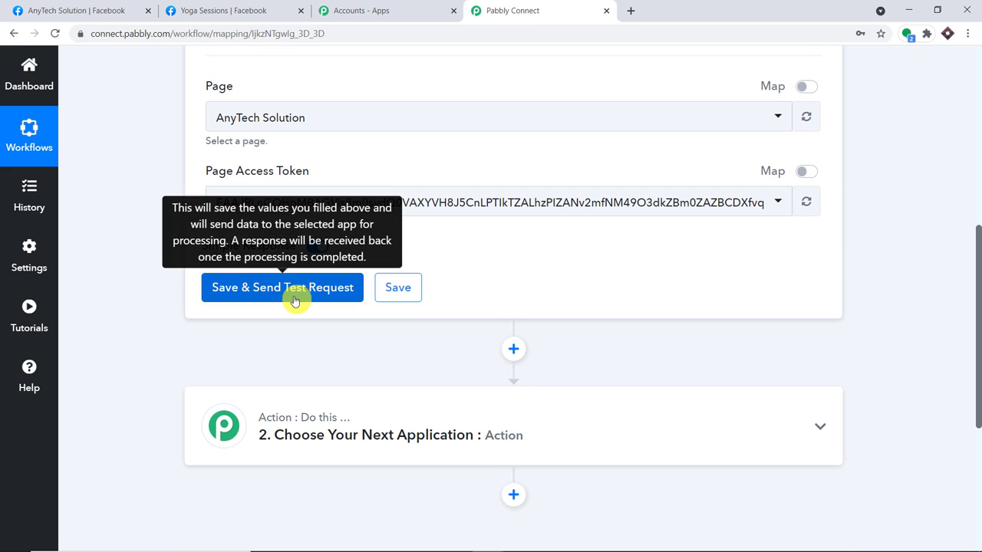
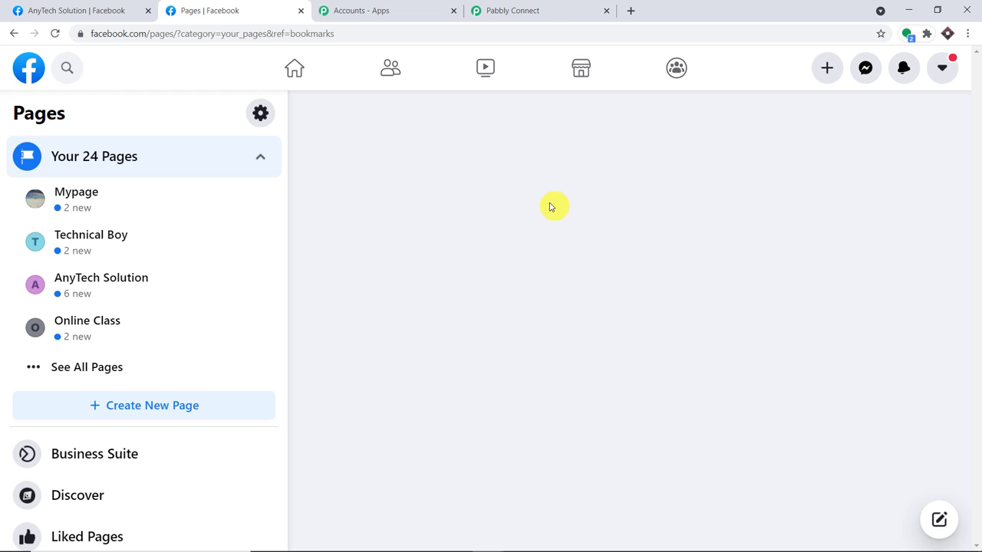
Compare the Facebook account's list of pages with the trigger's page options and examine the latest post on the AnyTech Solution page.
{"action": "scroll", "coordinate": [491, 245], "scroll_direction": "down", "scroll_amount": 15}
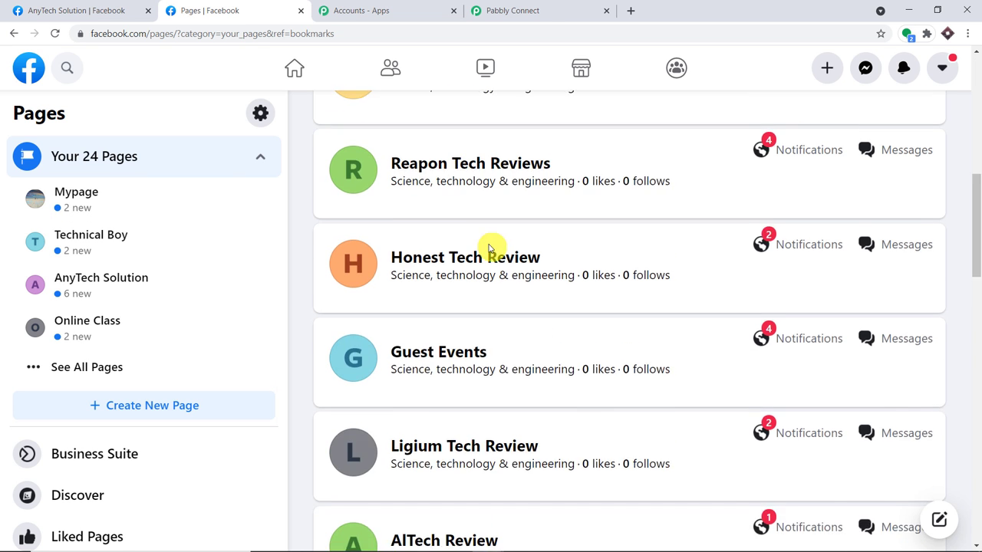
{"action": "scroll", "coordinate": [499, 268], "scroll_direction": "down", "scroll_amount": 6}
{"action": "left_click", "coordinate": [506, 10]}
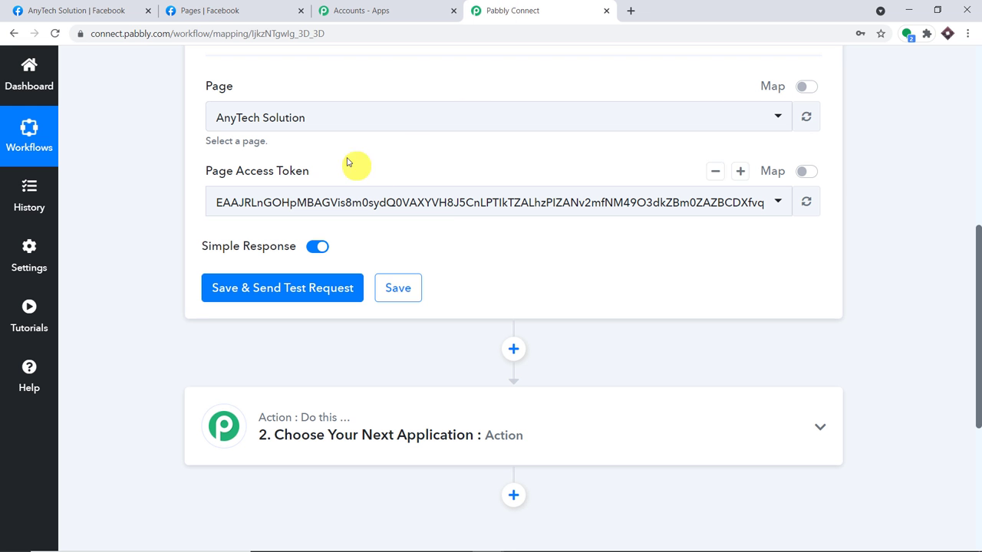
{"action": "left_click", "coordinate": [337, 119]}
{"action": "left_click", "coordinate": [215, 10]}
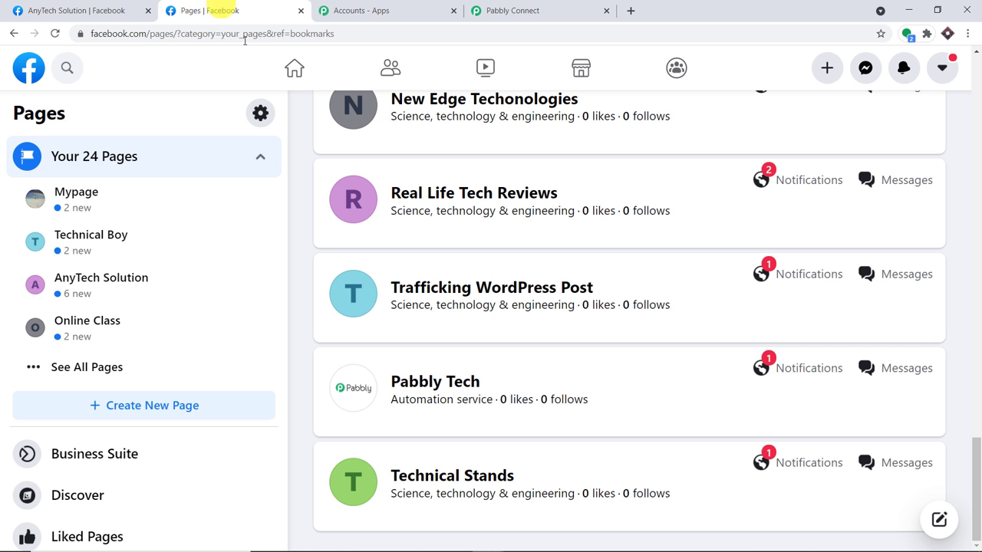
{"action": "left_click", "coordinate": [507, 10]}
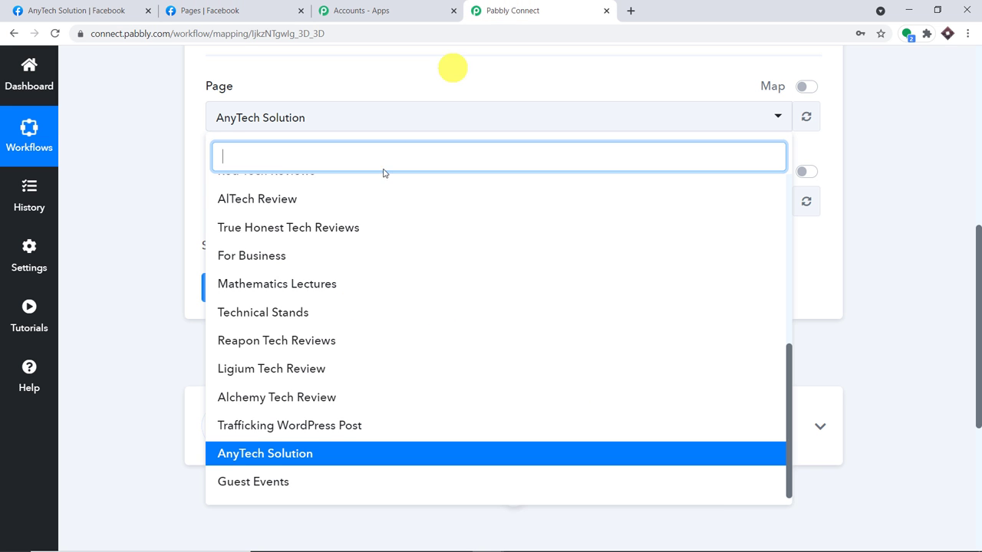
{"action": "left_click", "coordinate": [882, 111]}
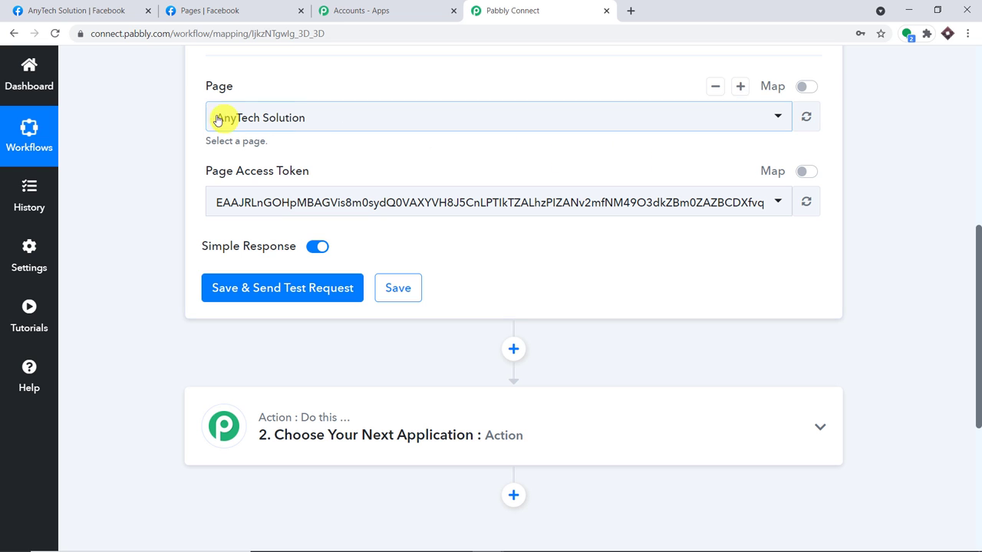
{"action": "left_click", "coordinate": [100, 11]}
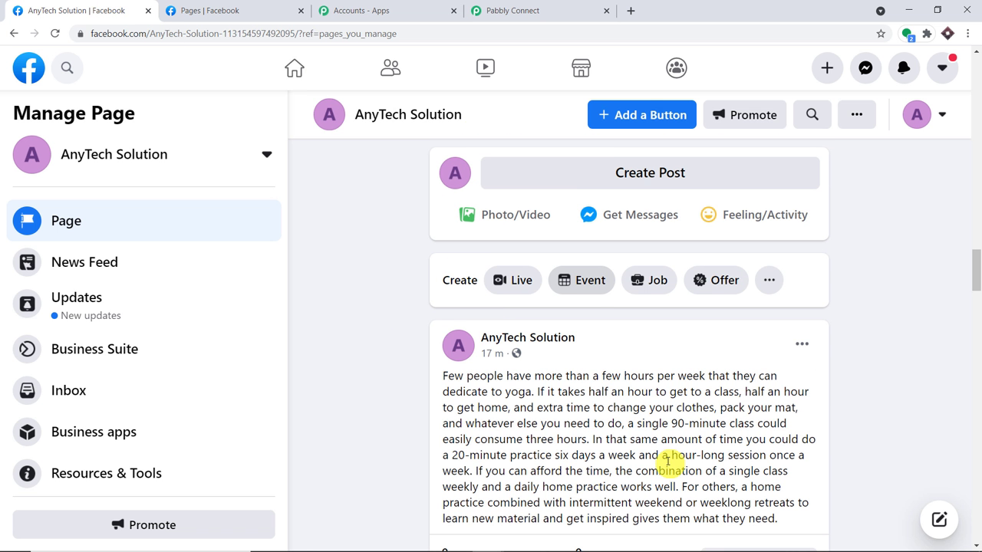
{"action": "left_click", "coordinate": [525, 8]}
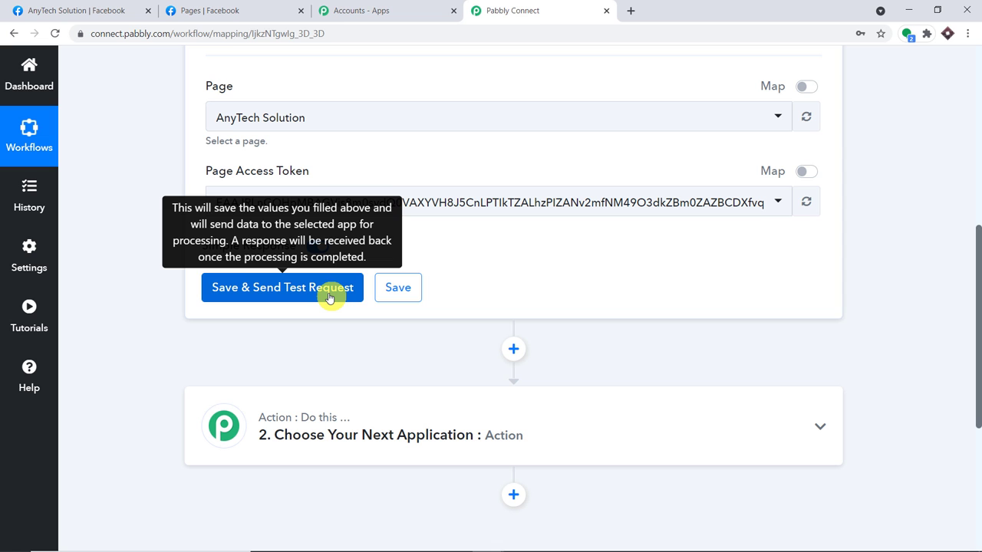
{"action": "left_click", "coordinate": [79, 9]}
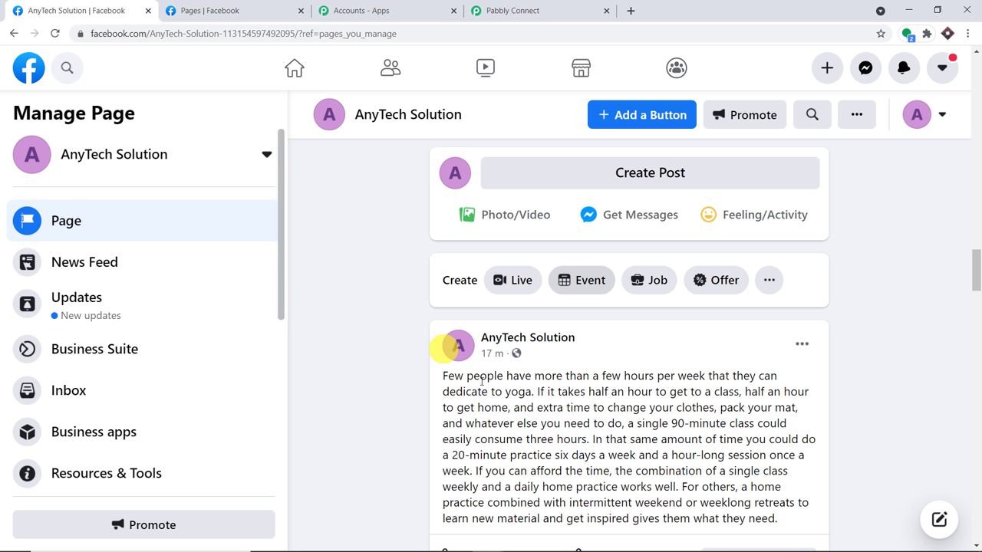
{"action": "scroll", "coordinate": [498, 376], "scroll_direction": "down", "scroll_amount": 1}
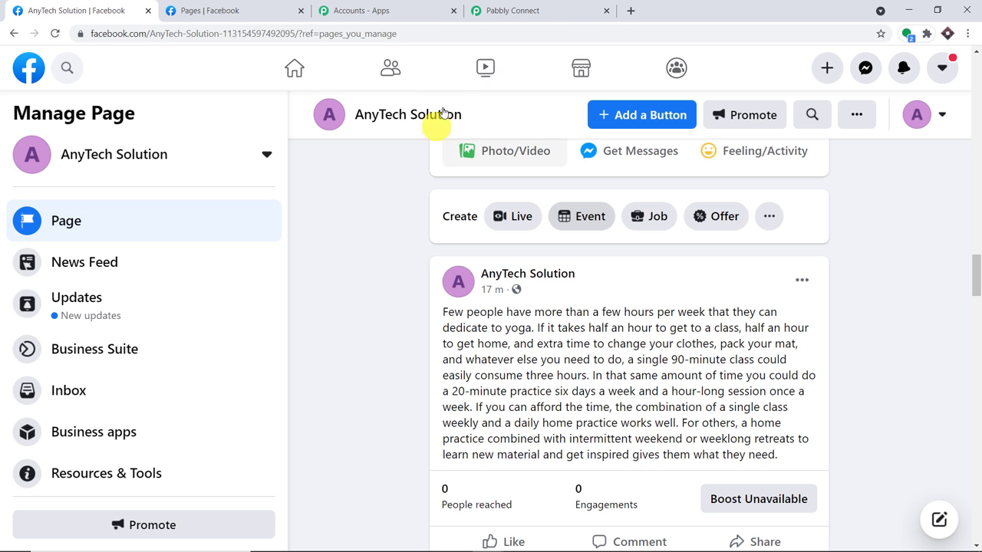
{"action": "left_click", "coordinate": [537, 6]}
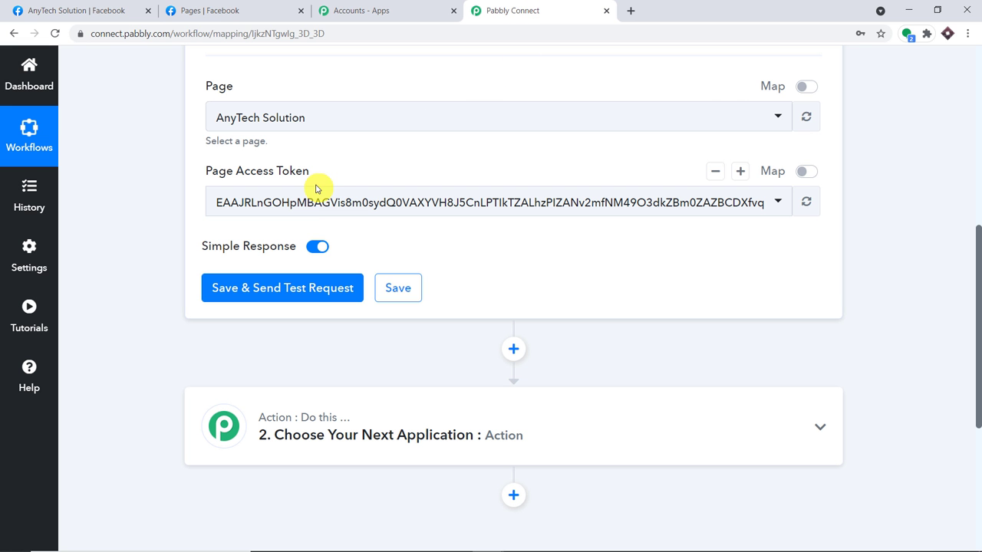
Publish a post on the AnyTech Solution Facebook page with the copied text beginning "Yoga, an ancient practice and meditation".
{"action": "left_click", "coordinate": [85, 6]}
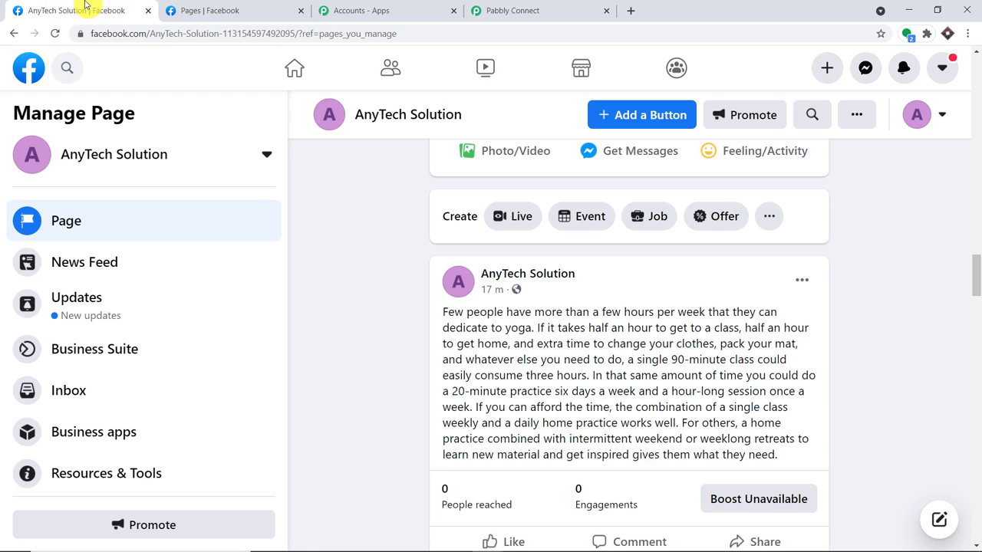
{"action": "scroll", "coordinate": [614, 277], "scroll_direction": "up", "scroll_amount": 3}
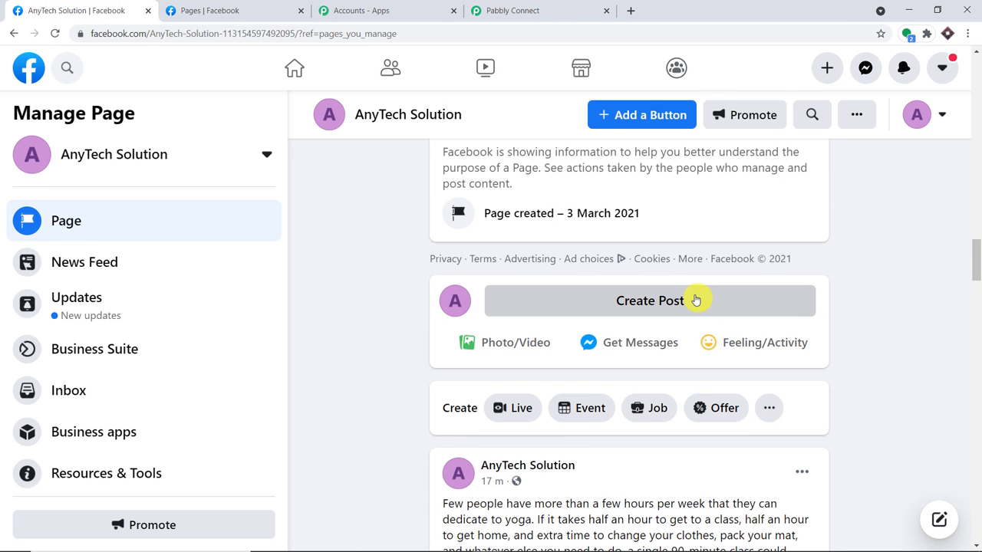
{"action": "left_click", "coordinate": [697, 300]}
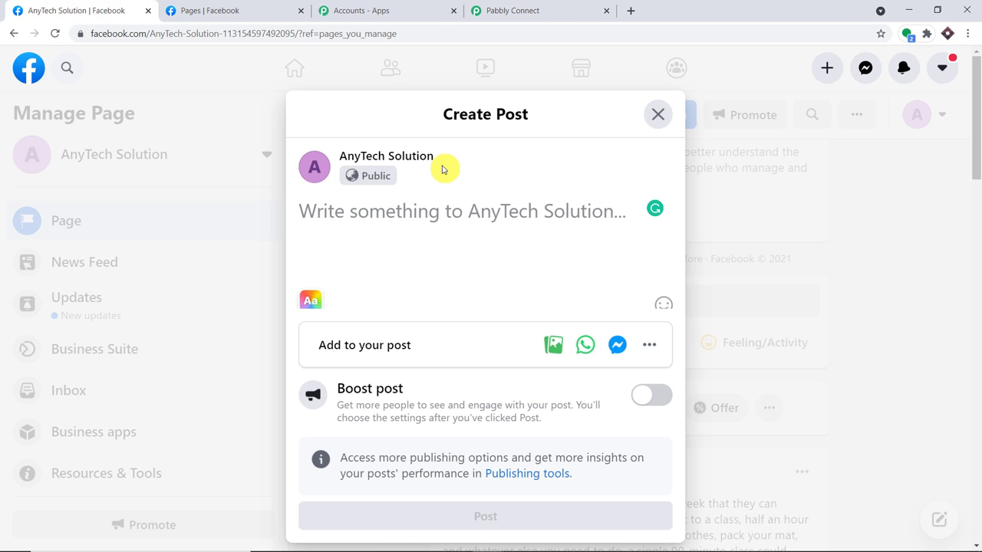
{"action": "left_click", "coordinate": [537, 10]}
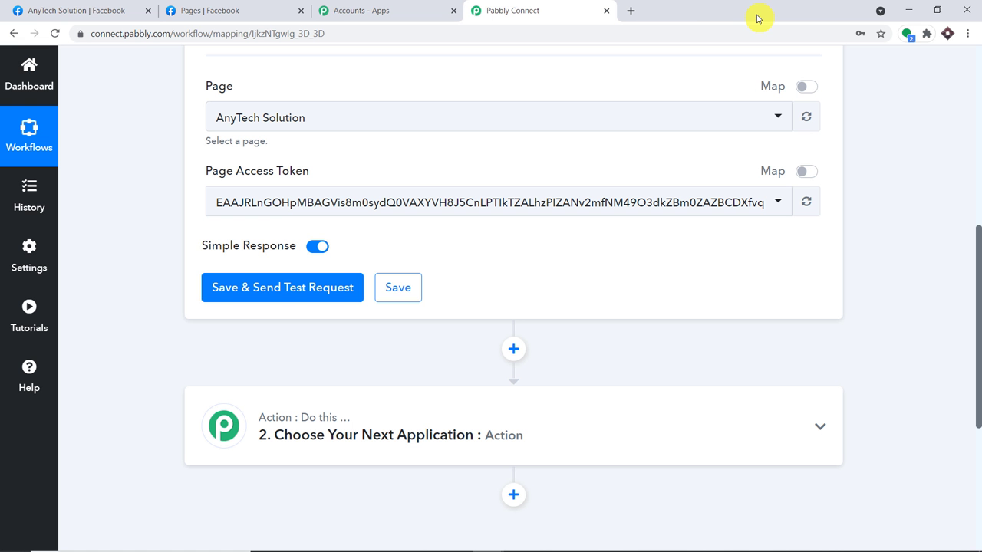
{"action": "left_click", "coordinate": [95, 10]}
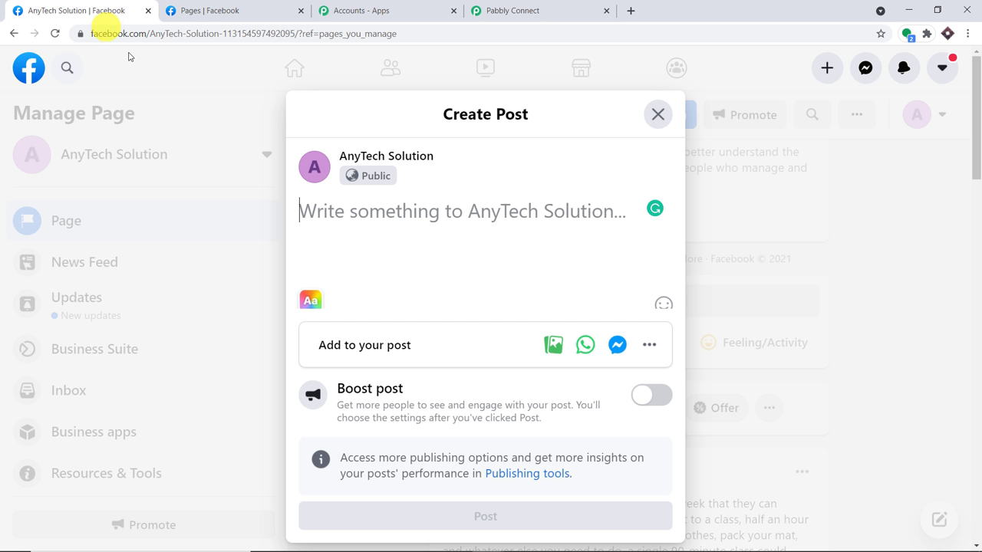
{"action": "right_click", "coordinate": [342, 212]}
{"action": "left_click", "coordinate": [380, 315]}
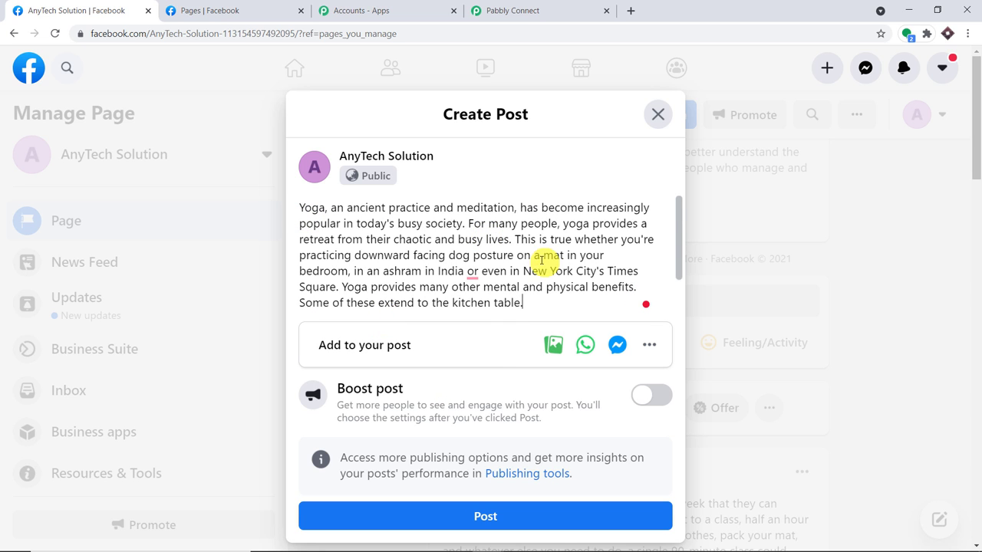
{"action": "scroll", "coordinate": [539, 261], "scroll_direction": "down", "scroll_amount": 1}
{"action": "left_click", "coordinate": [489, 518]}
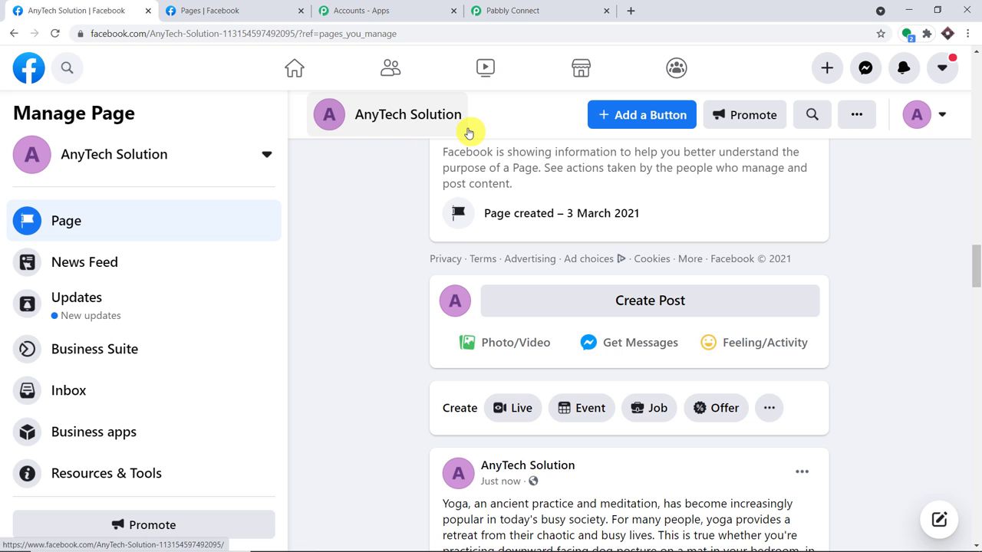
{"action": "scroll", "coordinate": [651, 219], "scroll_direction": "down", "scroll_amount": 3}
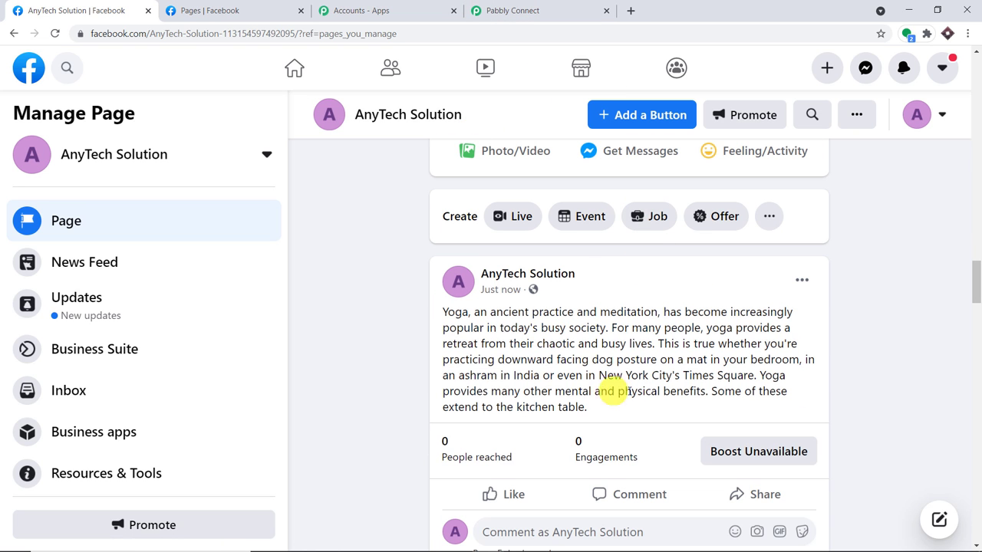
Save the Facebook Pages trigger in Pabbly Connect, send a test request, and examine the received post data.
{"action": "left_click", "coordinate": [515, 6]}
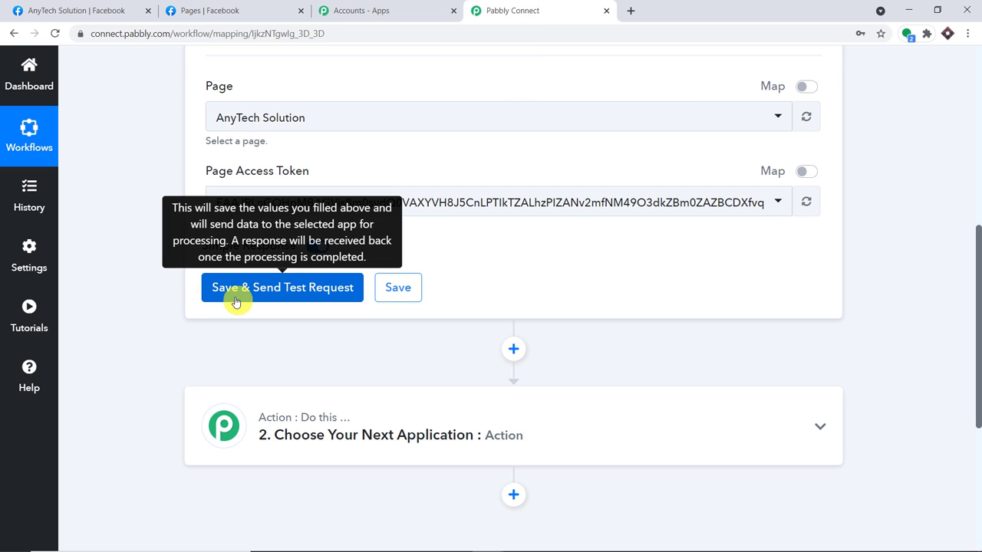
{"action": "left_click", "coordinate": [99, 9]}
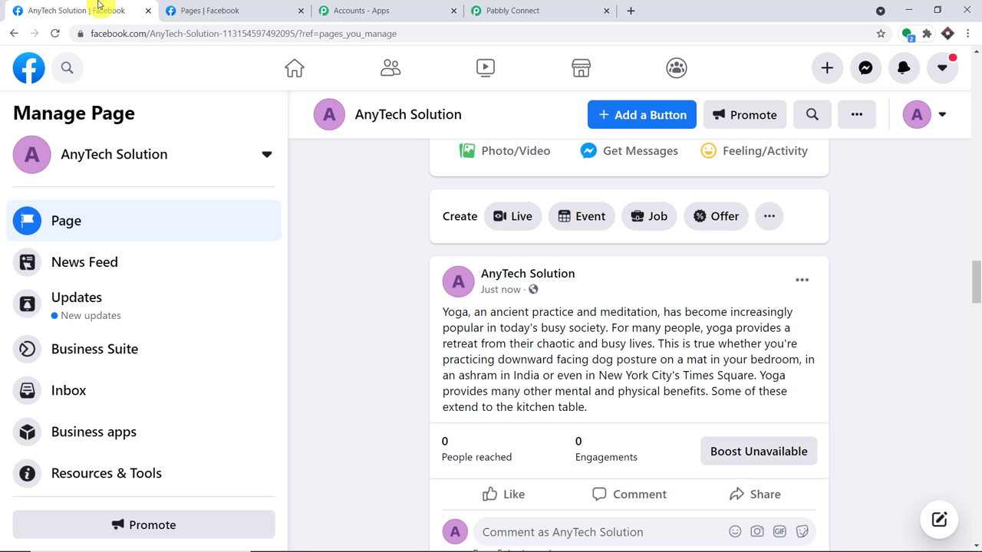
{"action": "left_click_drag", "start_coordinate": [443, 314], "coordinate": [469, 314]}
{"action": "left_click", "coordinate": [558, 7]}
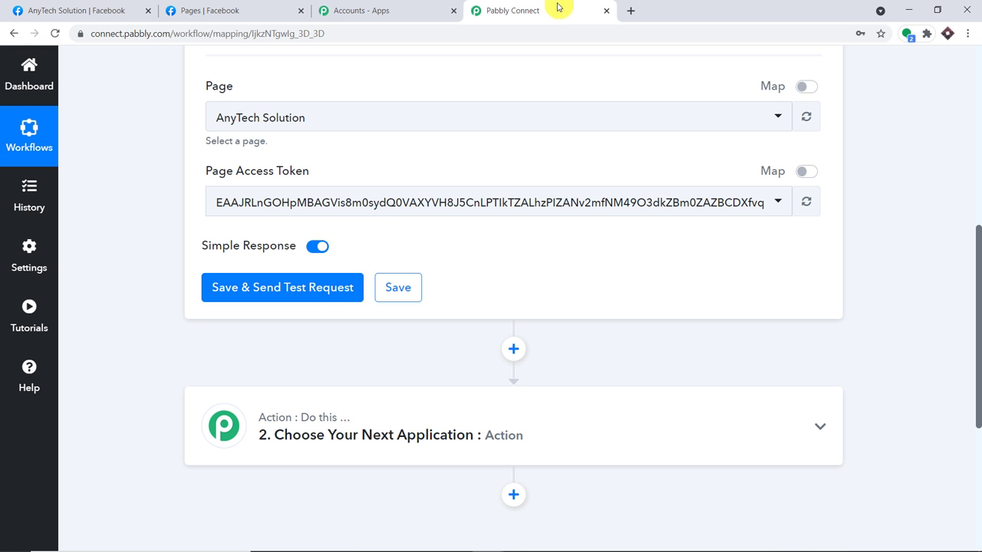
{"action": "left_click", "coordinate": [273, 296]}
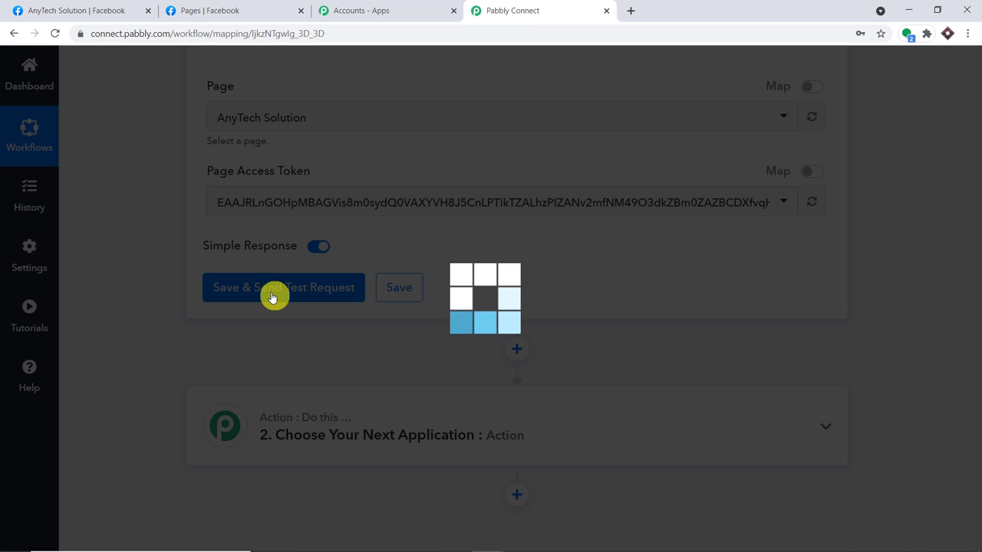
{"action": "scroll", "coordinate": [609, 436], "scroll_direction": "down", "scroll_amount": 3}
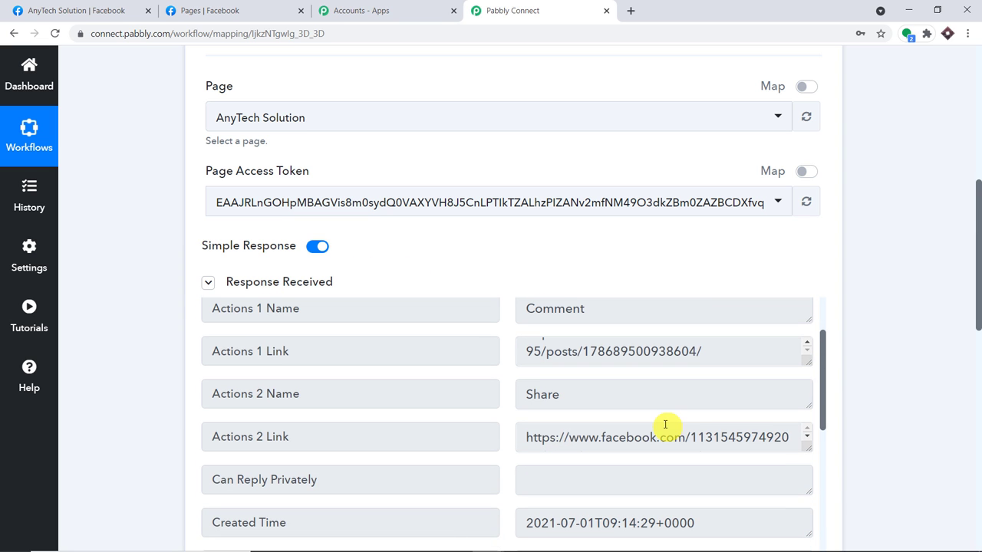
{"action": "left_click_drag", "start_coordinate": [977, 316], "coordinate": [978, 375]}
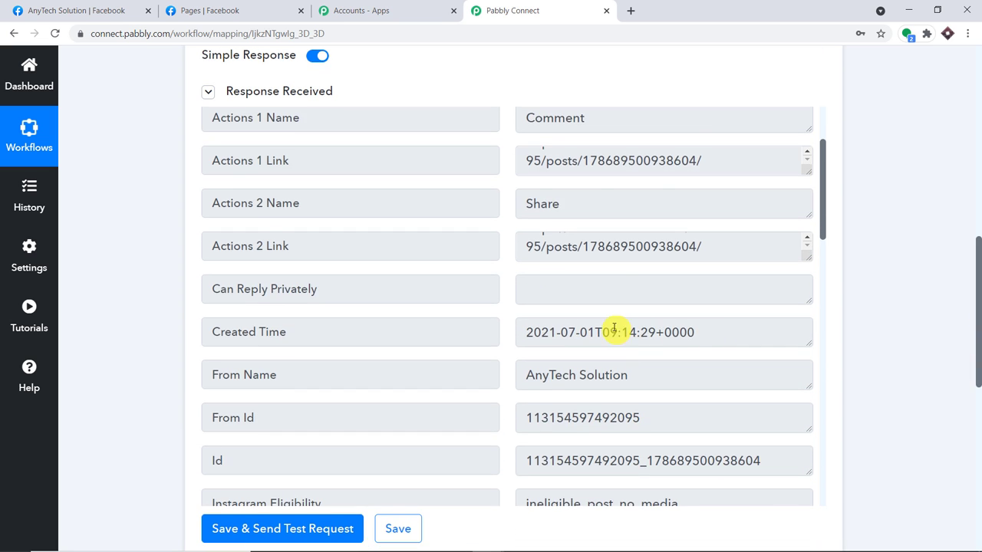
Find the Message field in the trigger's received response, enlarge it, and select its full text to examine the captured post.
{"action": "scroll", "coordinate": [614, 328], "scroll_direction": "down", "scroll_amount": 10}
{"action": "scroll", "coordinate": [689, 307], "scroll_direction": "up", "scroll_amount": 2}
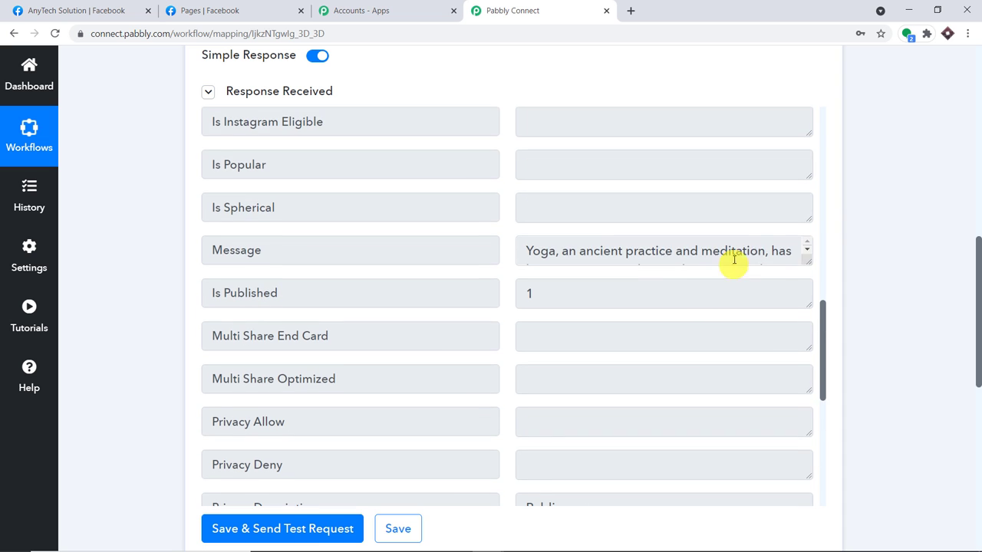
{"action": "left_click", "coordinate": [796, 260]}
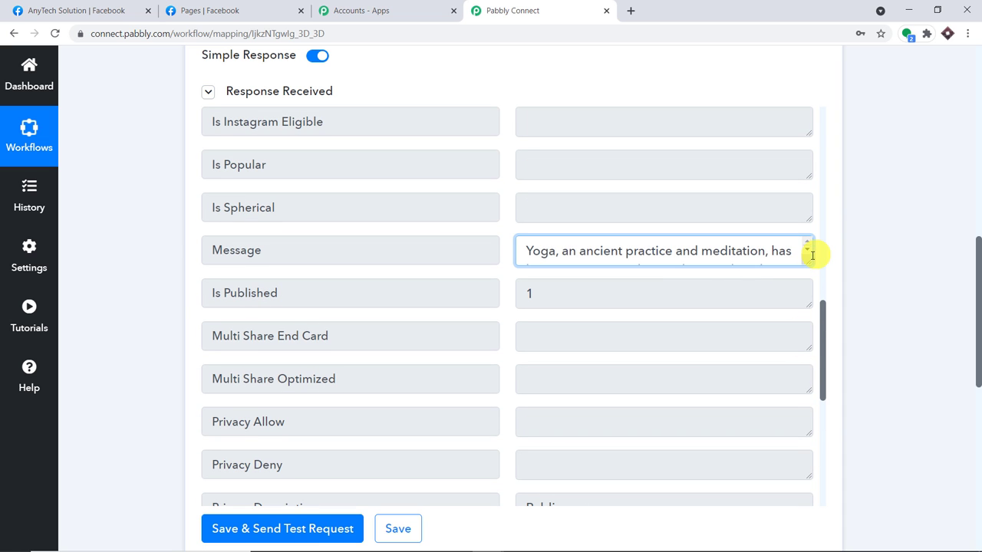
{"action": "left_click_drag", "start_coordinate": [811, 262], "coordinate": [809, 458]}
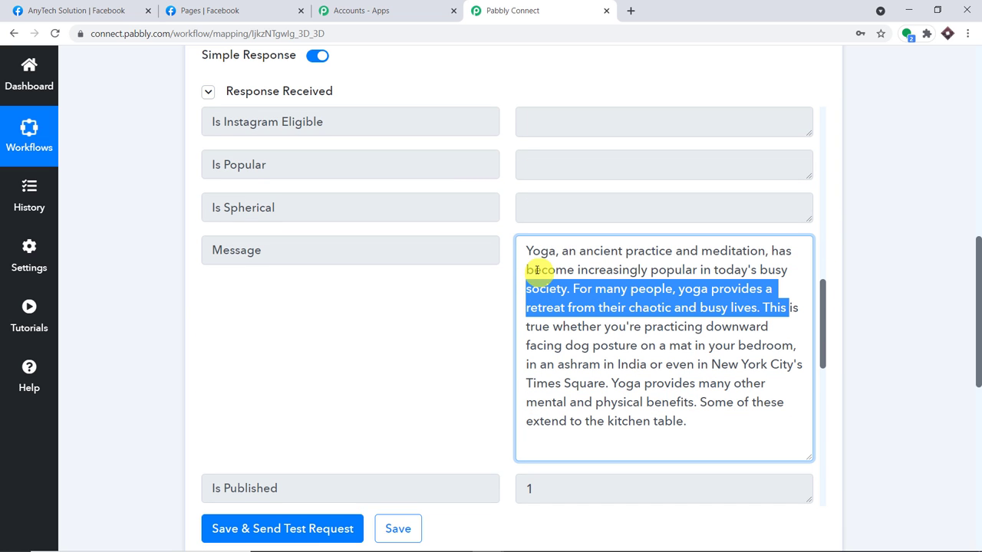
{"action": "left_click_drag", "start_coordinate": [530, 250], "coordinate": [712, 422]}
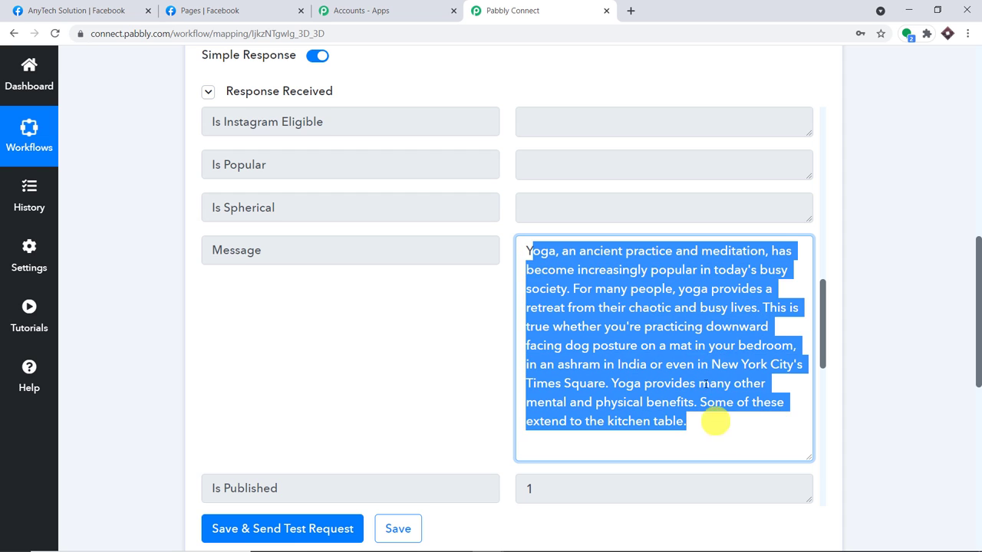
{"action": "left_click", "coordinate": [530, 251]}
{"action": "left_click_drag", "start_coordinate": [527, 251], "coordinate": [697, 454]}
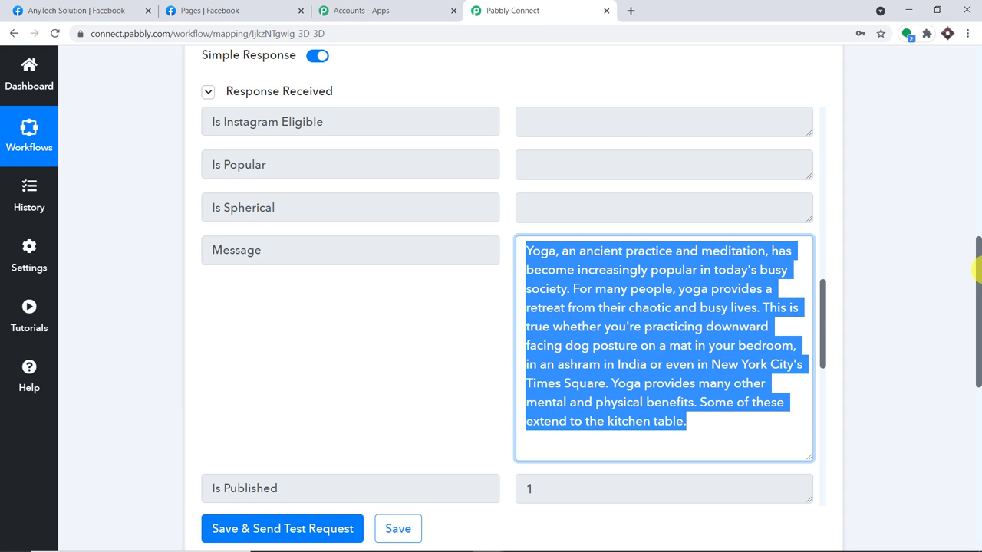
Set the workflow's second step to the Facebook Groups app with the Post Message action event.
{"action": "left_click_drag", "start_coordinate": [979, 269], "coordinate": [979, 426]}
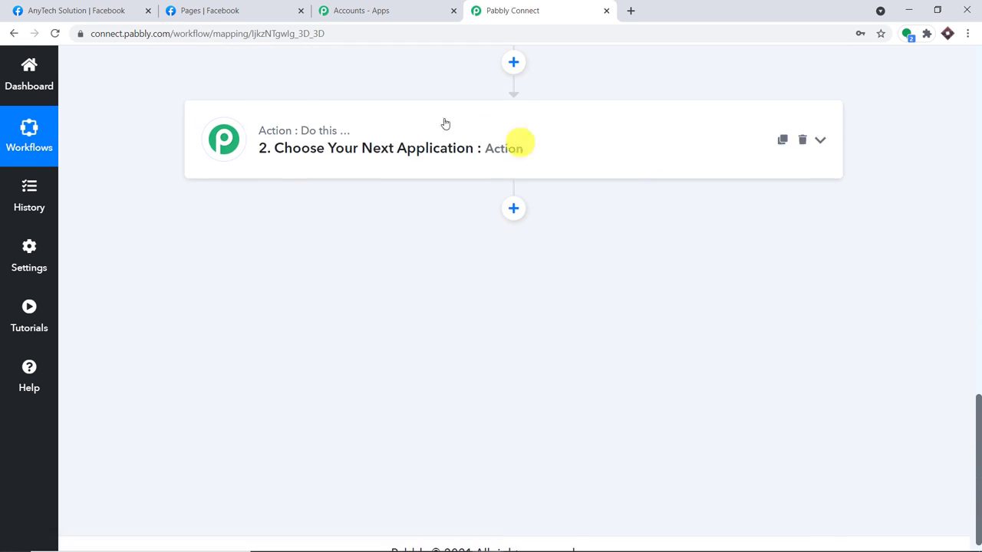
{"action": "left_click", "coordinate": [290, 149]}
{"action": "left_click", "coordinate": [277, 229]}
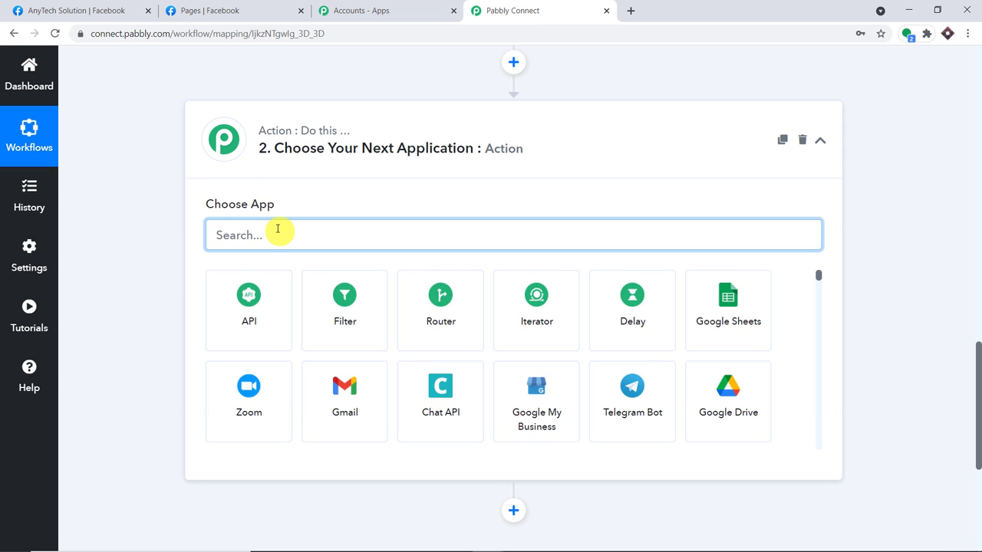
{"action": "type", "text": "fac"}
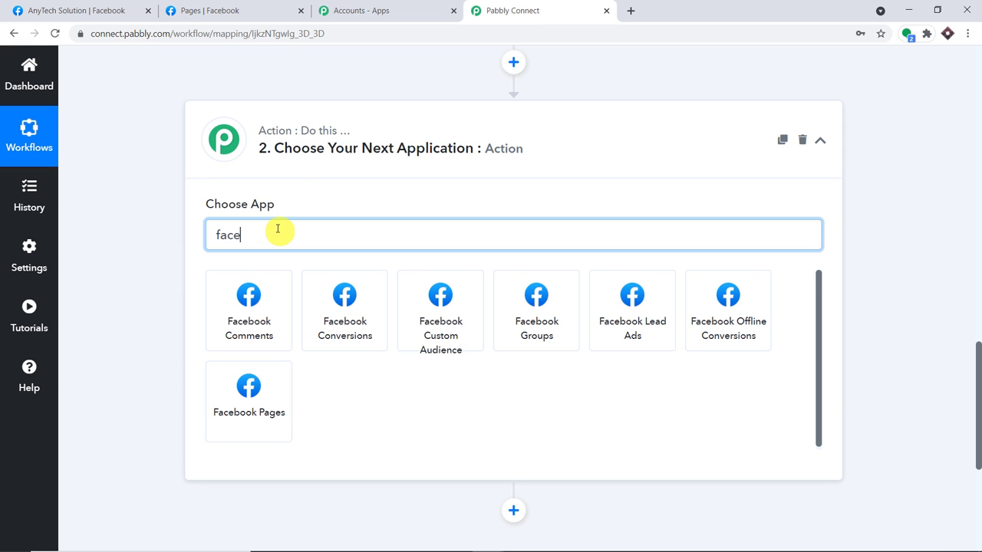
{"action": "type", "text": "e"}
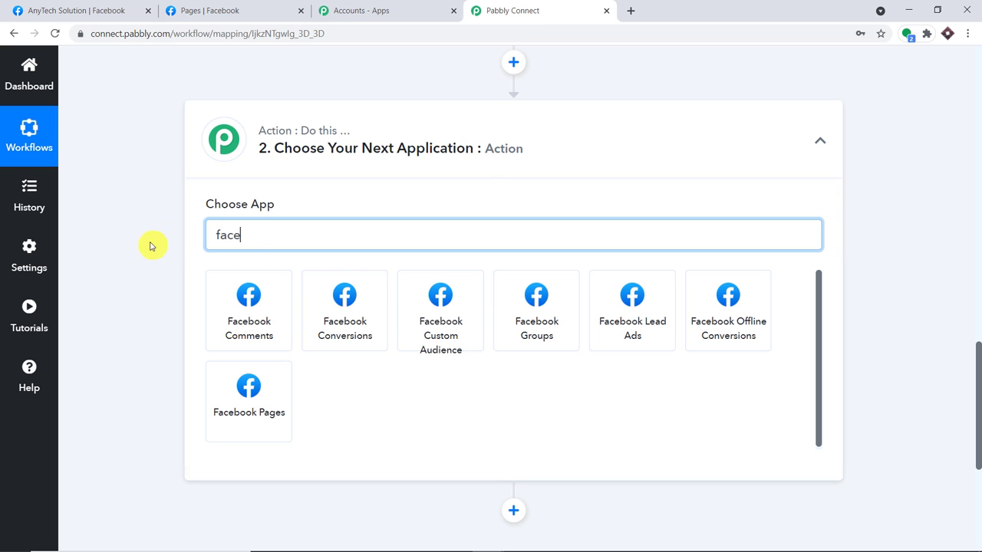
{"action": "left_click", "coordinate": [557, 308]}
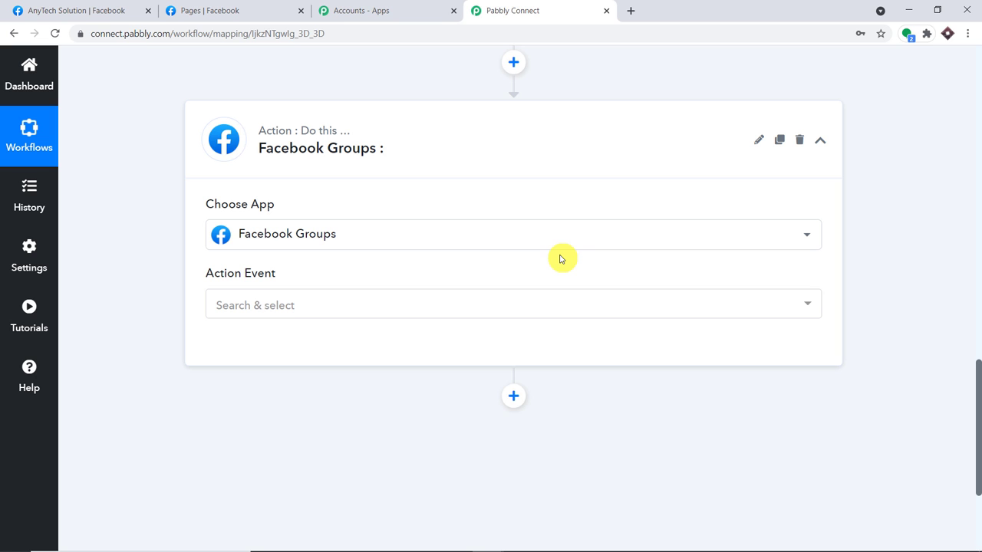
{"action": "left_click", "coordinate": [425, 311]}
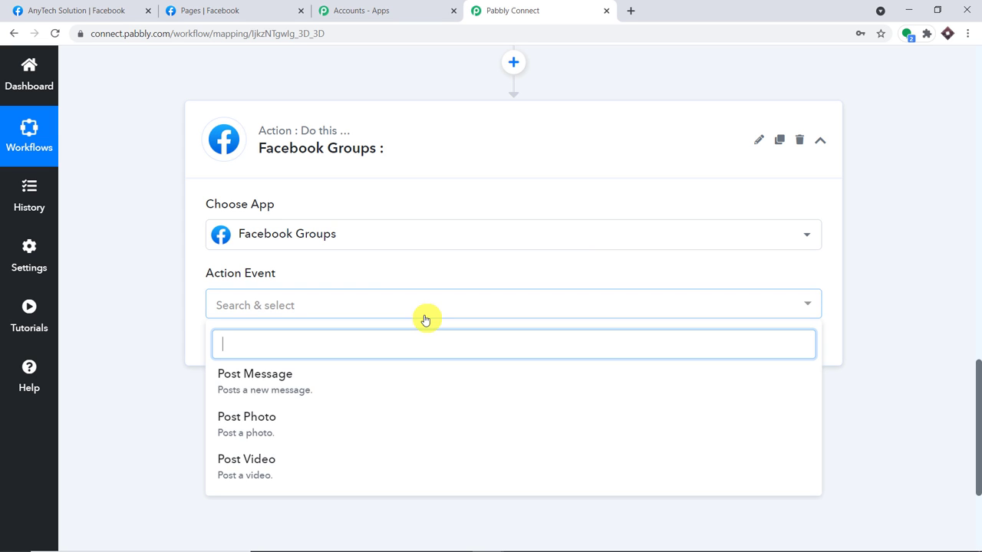
{"action": "left_click", "coordinate": [335, 394]}
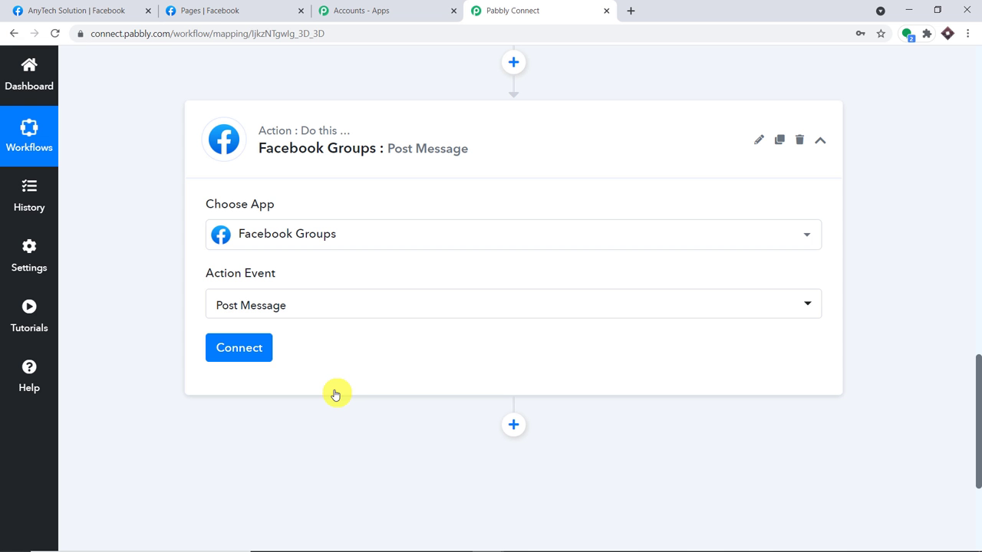
Connect the Facebook Groups action through a new connection and authorize the account.
{"action": "left_click", "coordinate": [250, 361]}
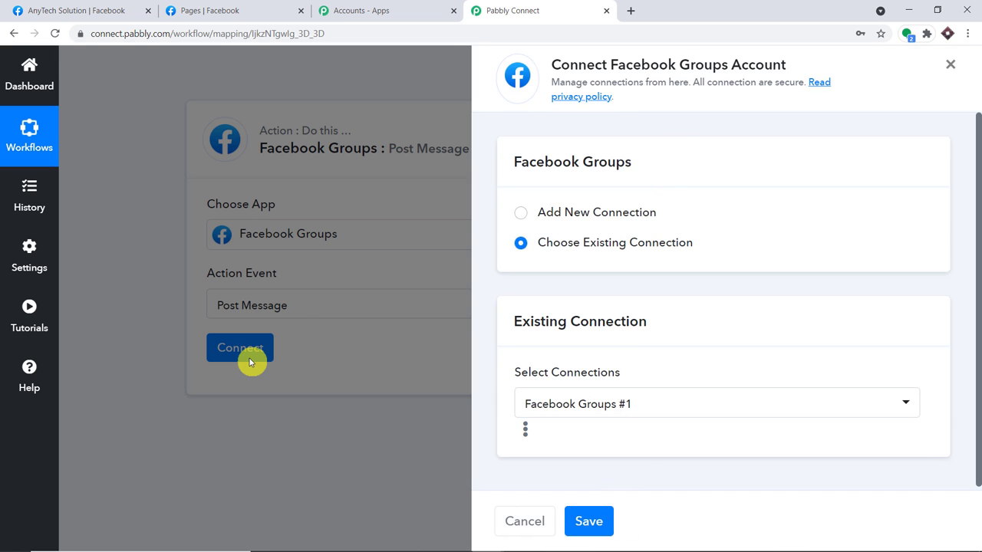
{"action": "left_click", "coordinate": [527, 214]}
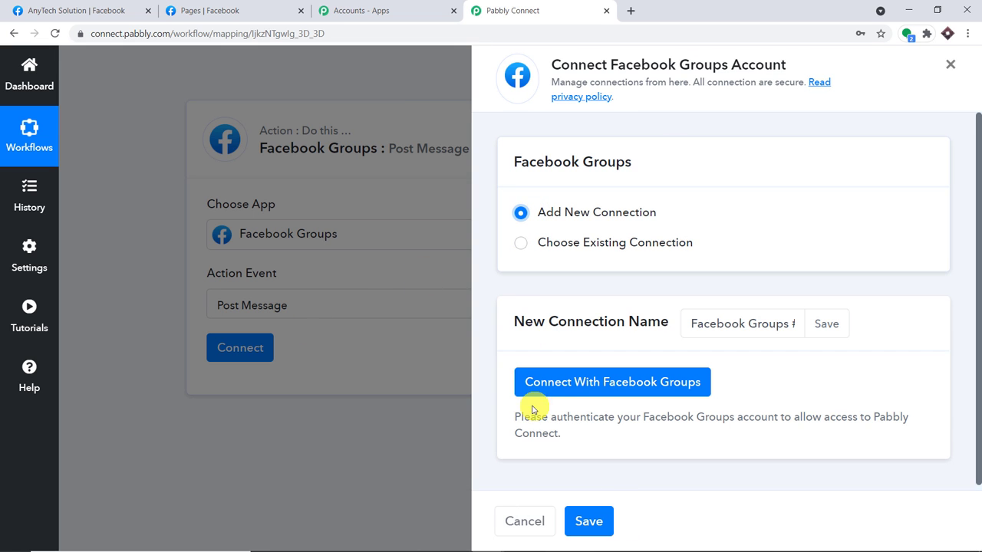
{"action": "left_click", "coordinate": [564, 383]}
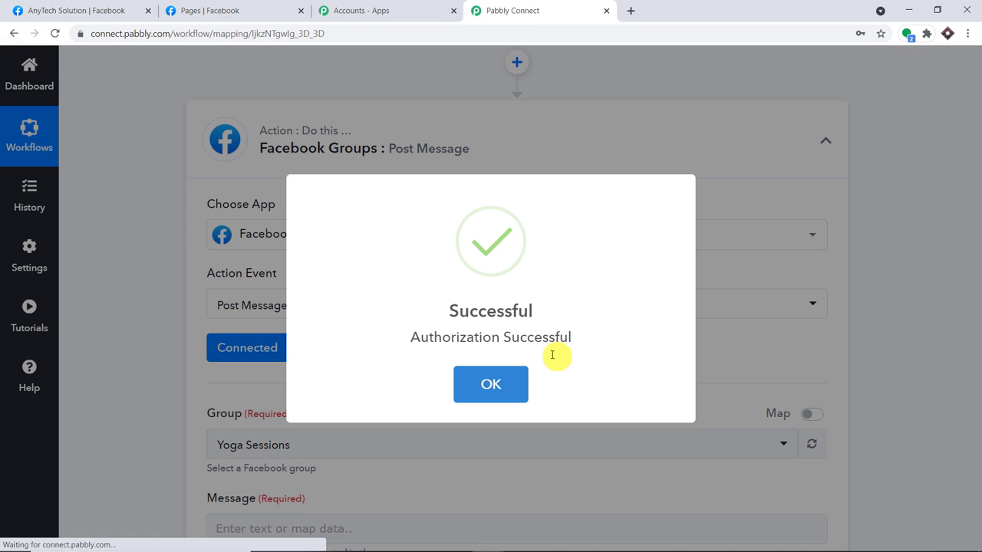
{"action": "left_click", "coordinate": [501, 383]}
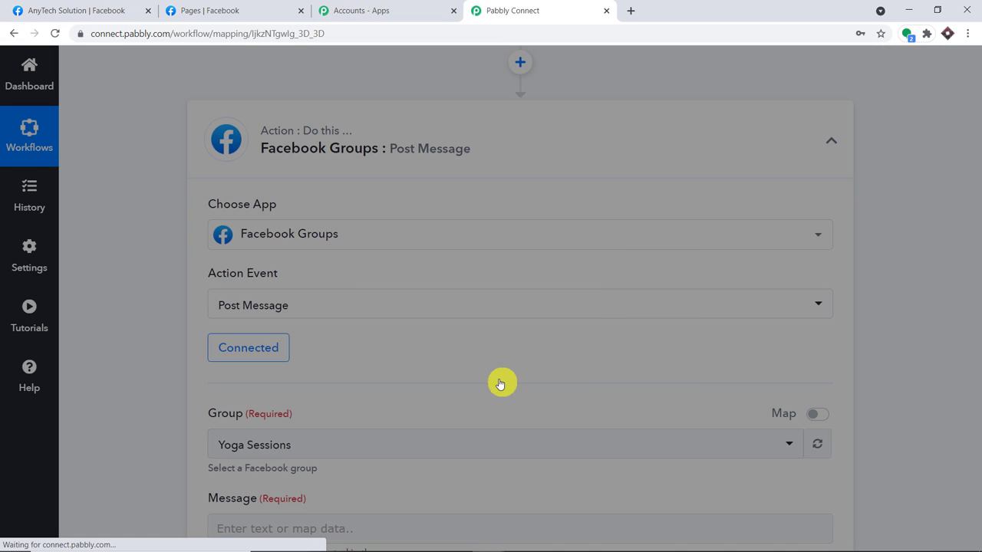
Browse the available Facebook groups and choose Yoga Sessions as the group to post in.
{"action": "scroll", "coordinate": [511, 329], "scroll_direction": "down", "scroll_amount": 3}
{"action": "left_click", "coordinate": [457, 261]}
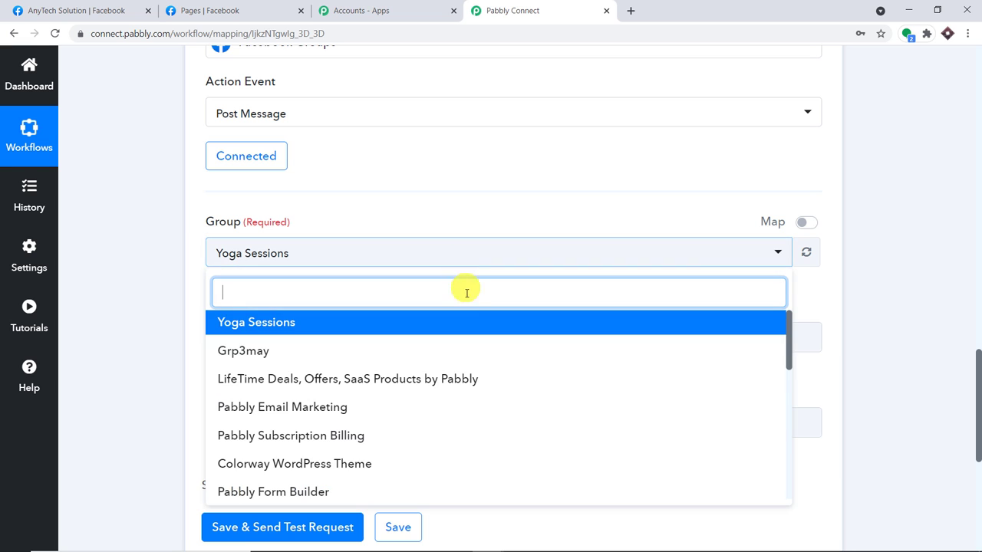
{"action": "scroll", "coordinate": [500, 373], "scroll_direction": "down", "scroll_amount": 5}
{"action": "scroll", "coordinate": [505, 380], "scroll_direction": "up", "scroll_amount": 3}
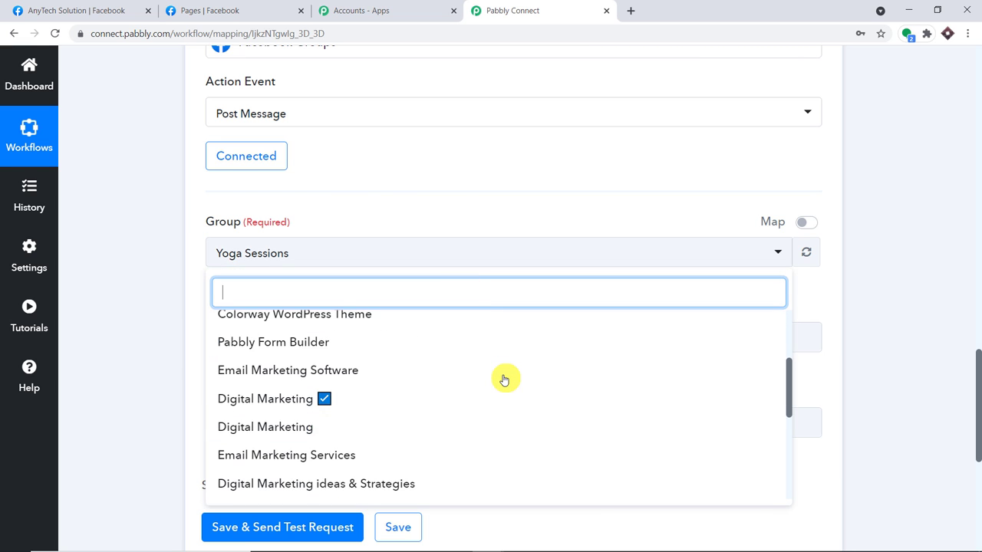
{"action": "scroll", "coordinate": [504, 380], "scroll_direction": "up", "scroll_amount": 2}
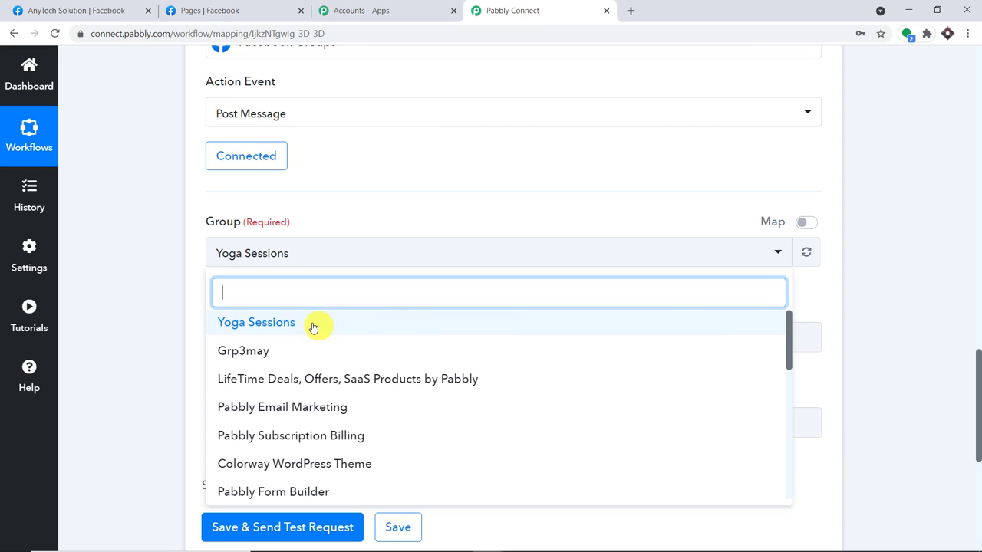
{"action": "left_click", "coordinate": [282, 326]}
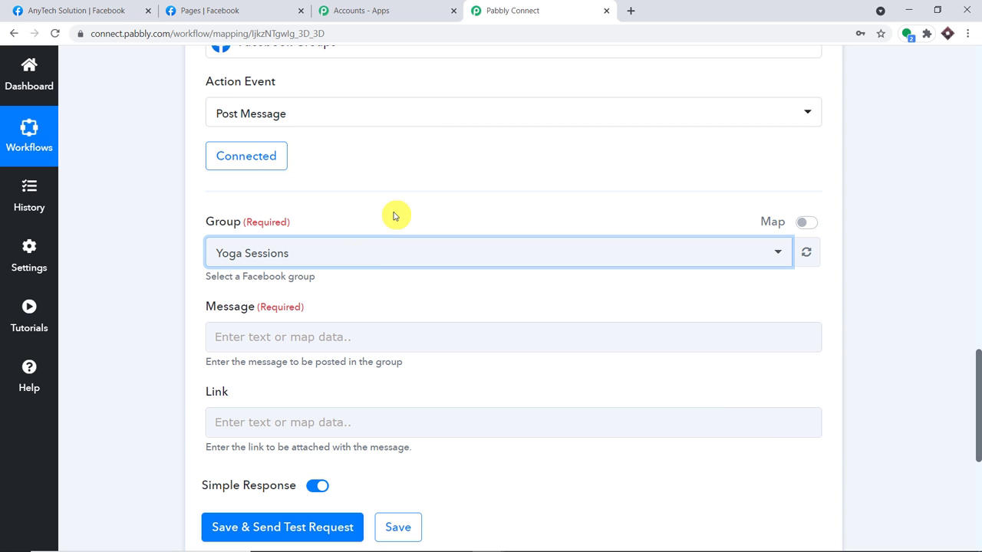
Switch to Facebook, open the managed Yoga Sessions group to examine it, and return to Pabbly Connect.
{"action": "left_click", "coordinate": [230, 11]}
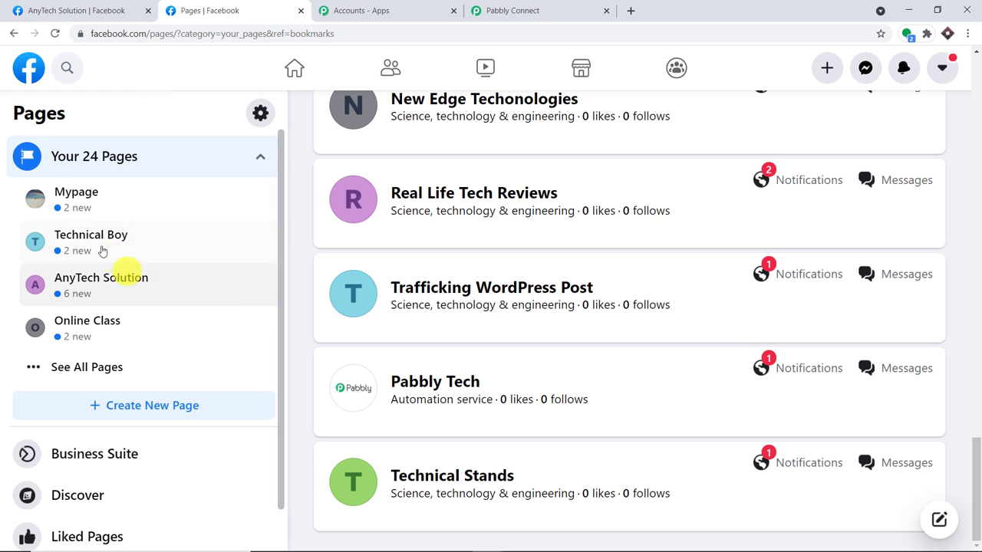
{"action": "left_click", "coordinate": [21, 67]}
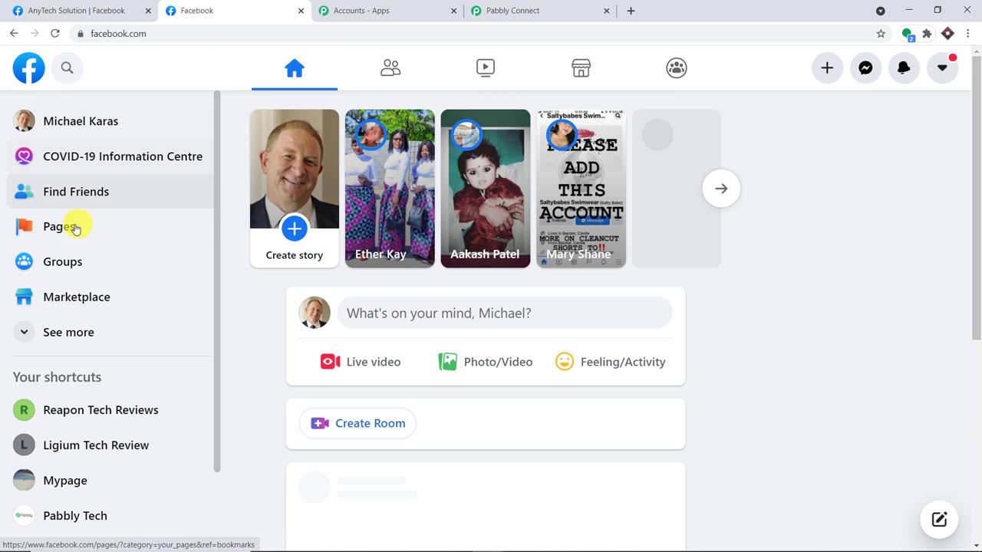
{"action": "left_click", "coordinate": [74, 261]}
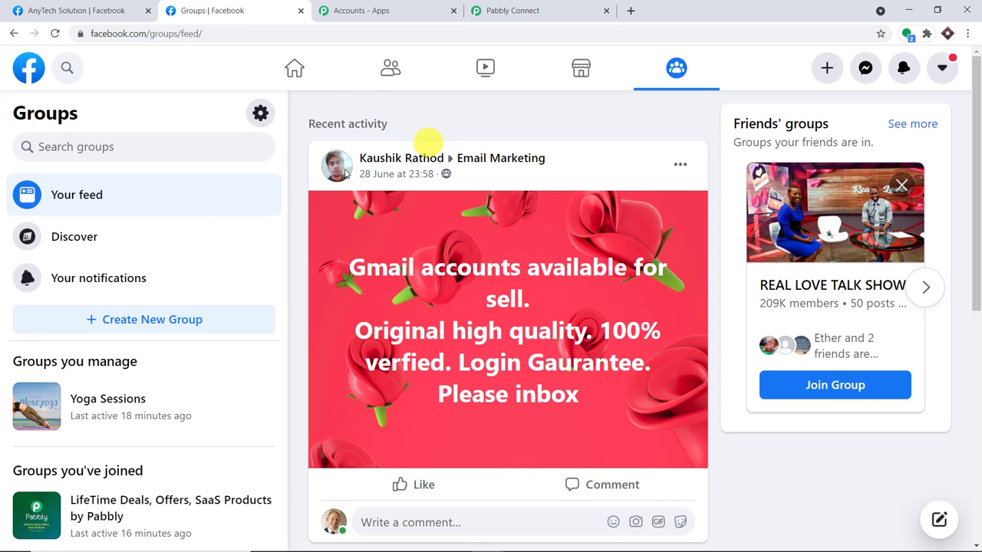
{"action": "left_click", "coordinate": [109, 399]}
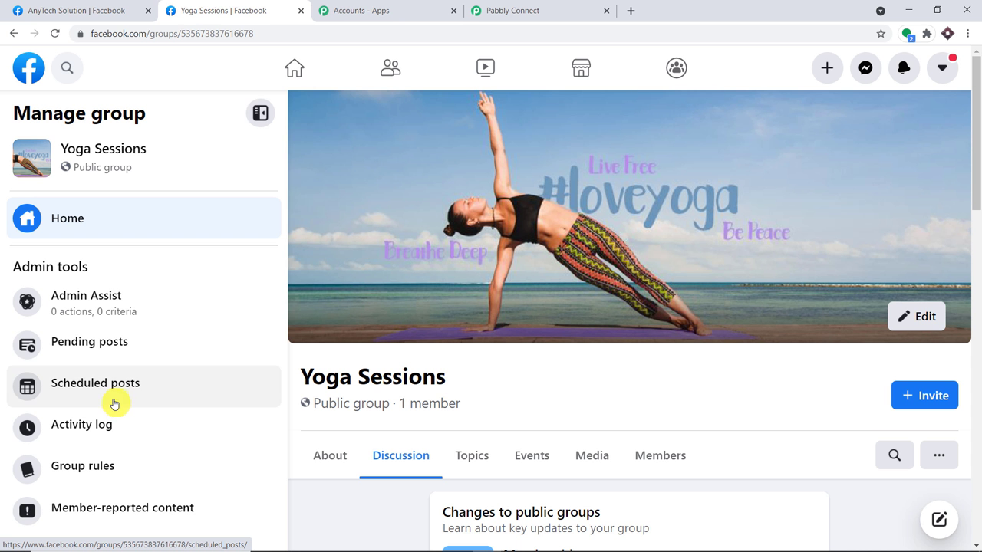
{"action": "left_click", "coordinate": [535, 11]}
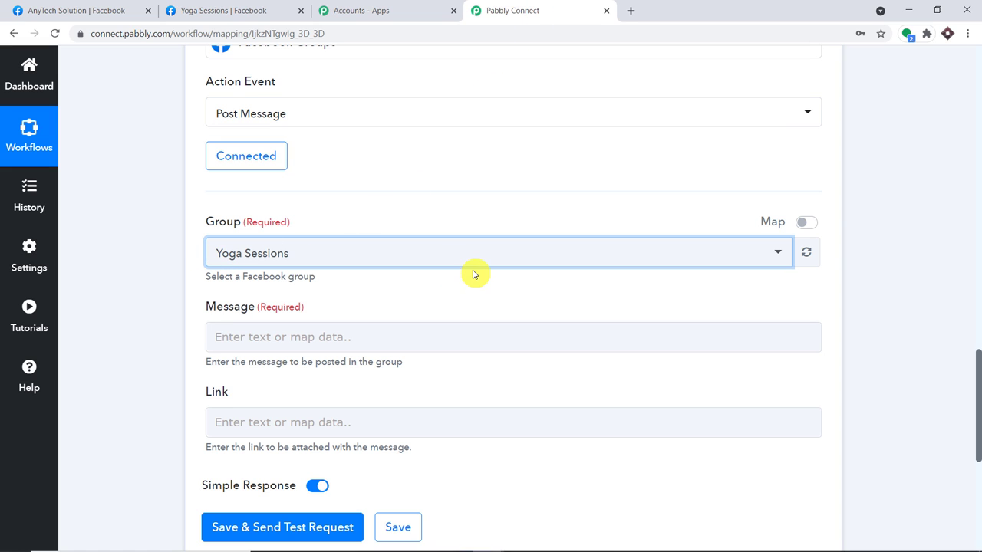
Review the post text in the trigger response and map the group post's Message field to the Message value from Facebook Pages: New Post.
{"action": "scroll", "coordinate": [443, 266], "scroll_direction": "down", "scroll_amount": 1}
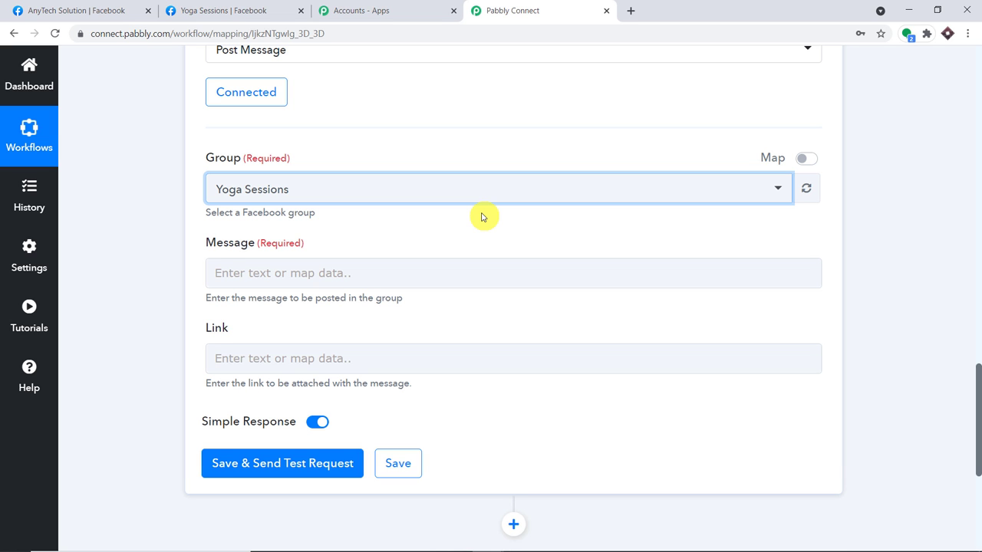
{"action": "scroll", "coordinate": [916, 204], "scroll_direction": "down", "scroll_amount": 1}
{"action": "left_click", "coordinate": [980, 208]}
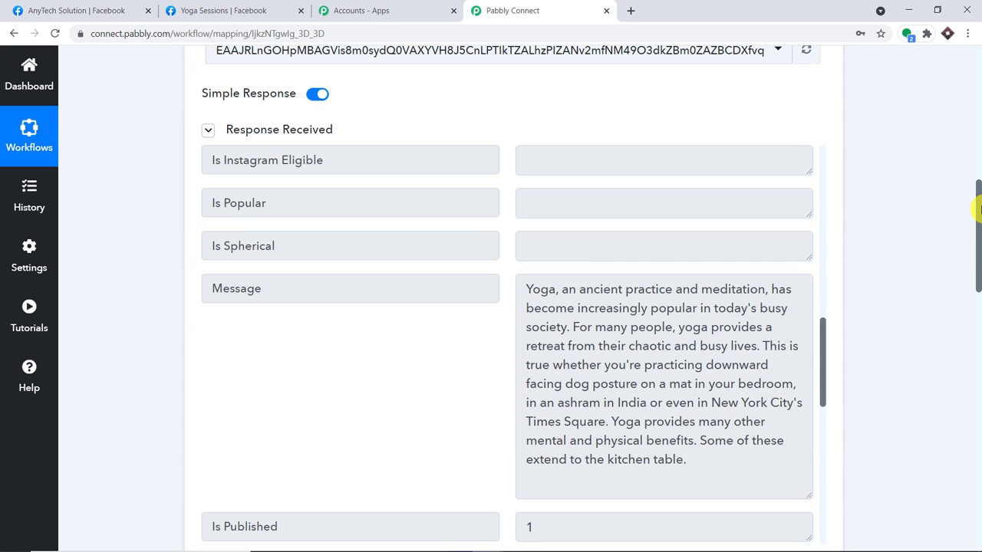
{"action": "left_click_drag", "start_coordinate": [527, 288], "coordinate": [714, 464]}
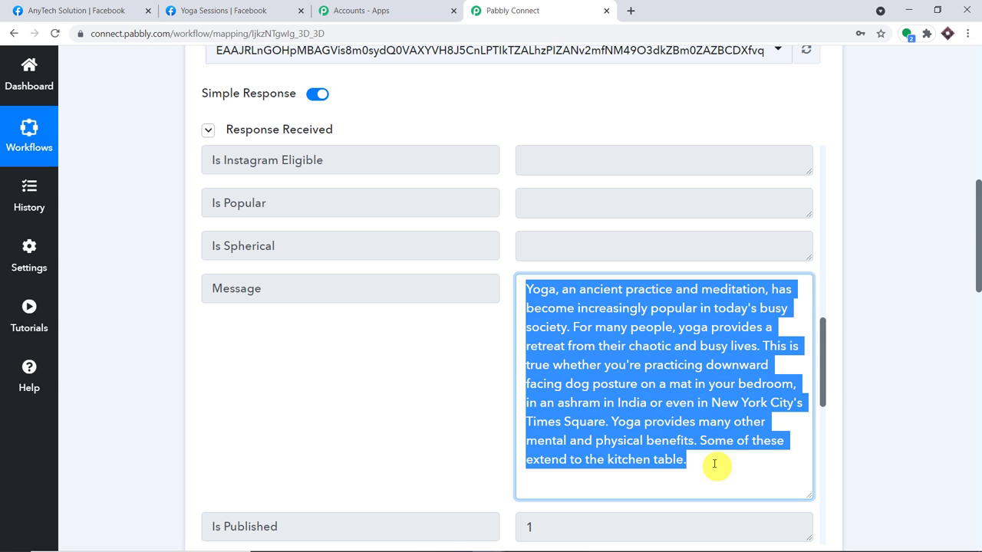
{"action": "left_click_drag", "start_coordinate": [980, 220], "coordinate": [980, 414]}
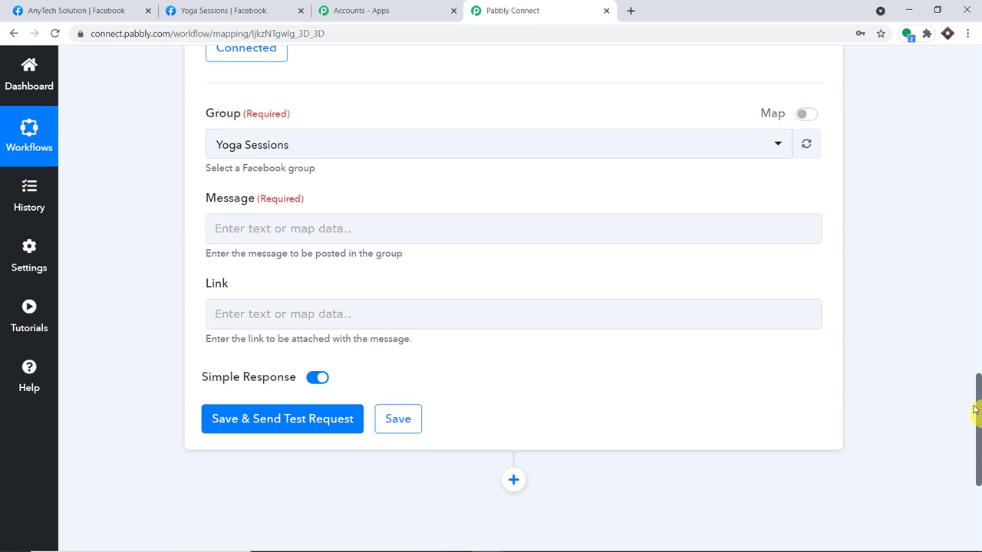
{"action": "left_click", "coordinate": [227, 228]}
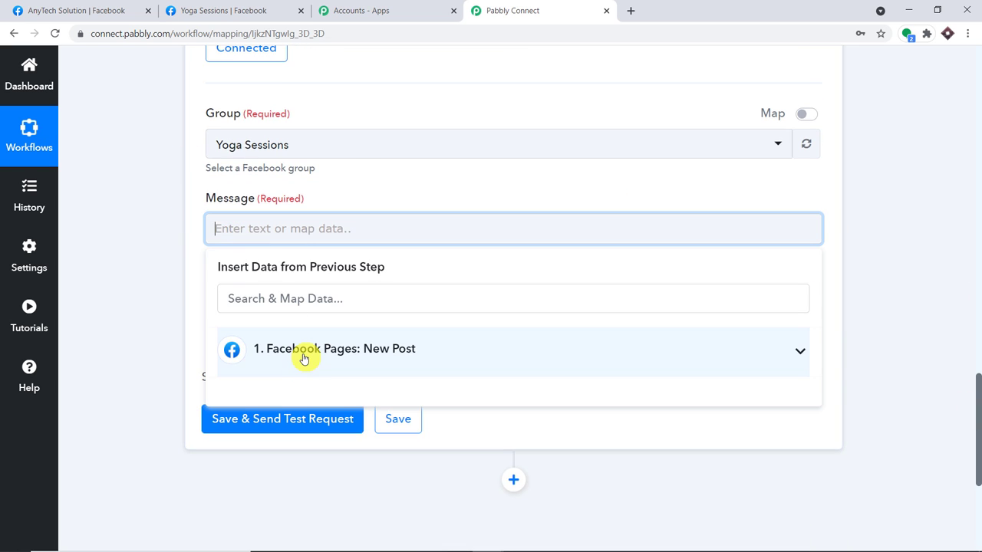
{"action": "left_click", "coordinate": [305, 358]}
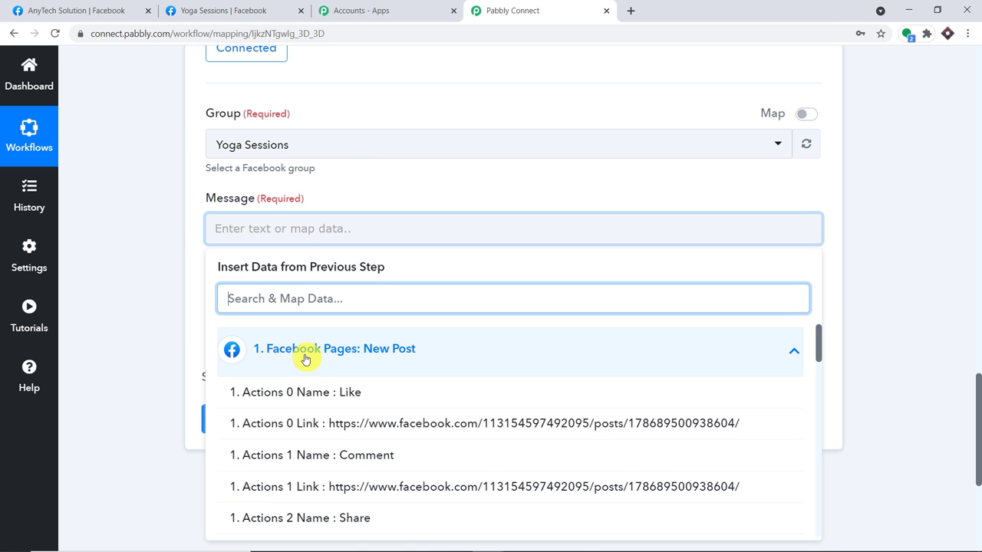
{"action": "scroll", "coordinate": [325, 373], "scroll_direction": "down", "scroll_amount": 8}
{"action": "scroll", "coordinate": [372, 388], "scroll_direction": "down", "scroll_amount": 4}
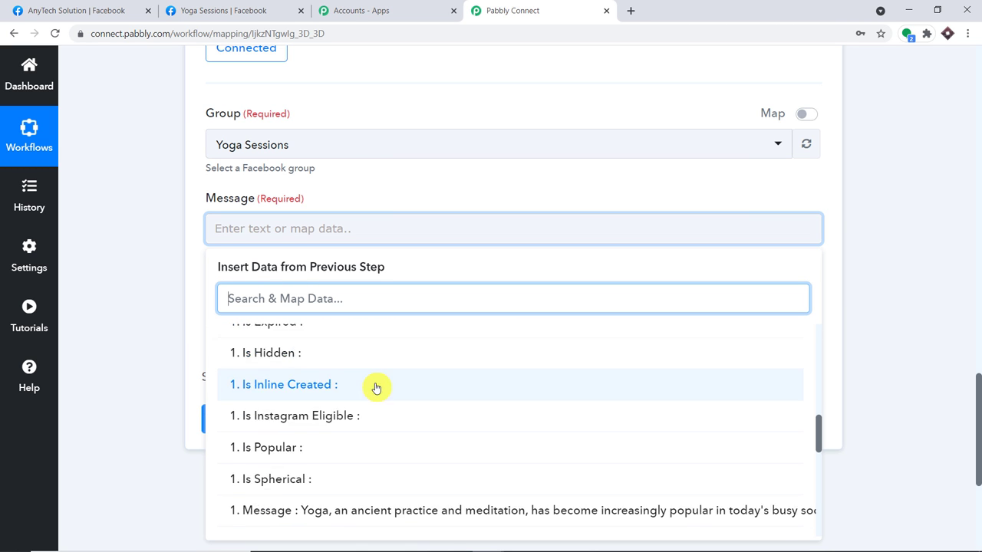
{"action": "left_click", "coordinate": [376, 388]}
{"action": "left_click", "coordinate": [890, 150]}
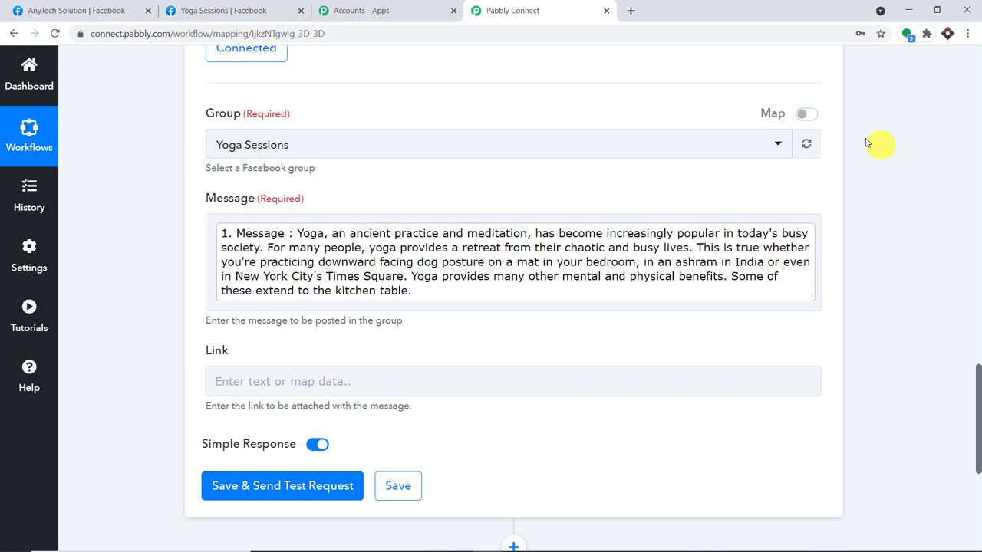
{"action": "scroll", "coordinate": [840, 132], "scroll_direction": "down", "scroll_amount": 2}
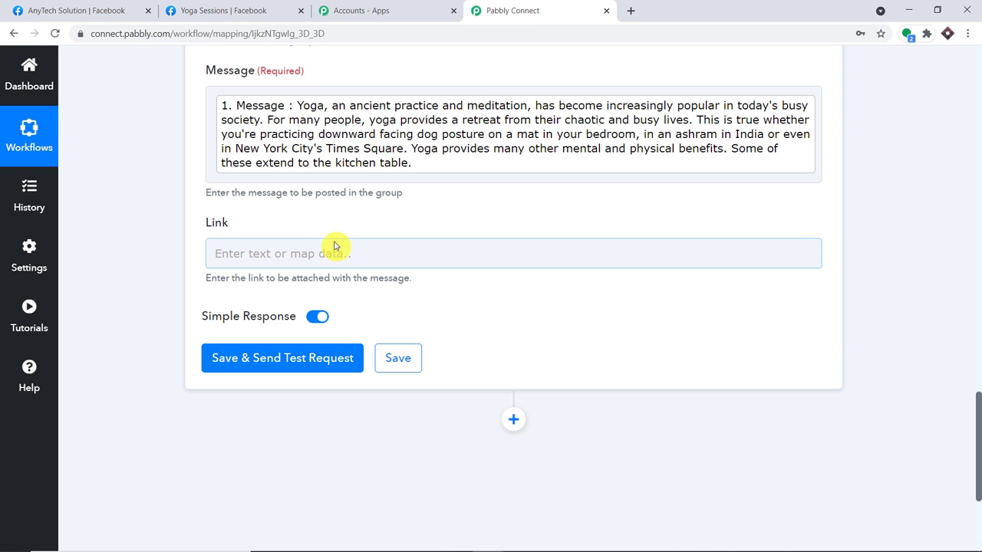
{"action": "scroll", "coordinate": [345, 208], "scroll_direction": "up", "scroll_amount": 1}
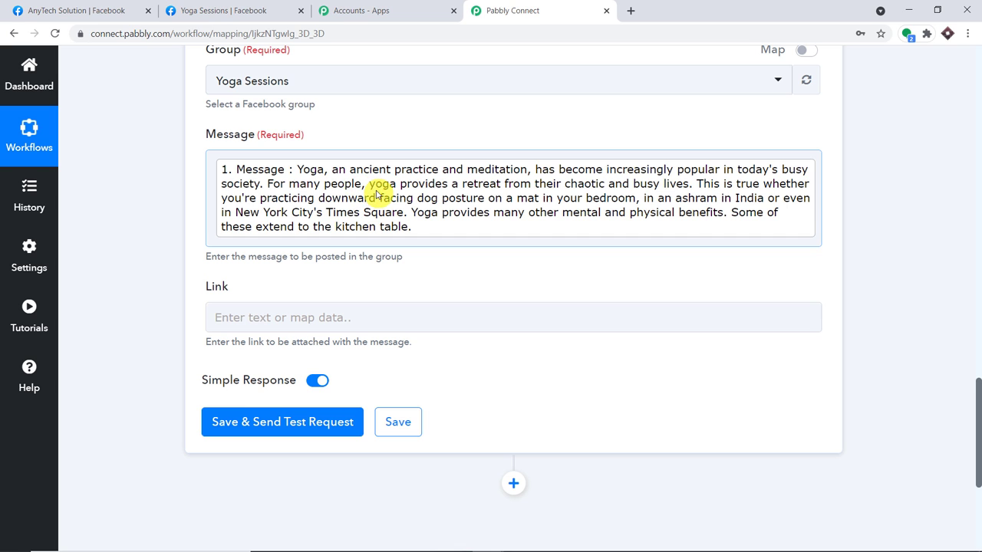
Leave the Link field empty, then save the Facebook Groups action and send its test request.
{"action": "left_click", "coordinate": [209, 317]}
{"action": "scroll", "coordinate": [261, 316], "scroll_direction": "down", "scroll_amount": 2}
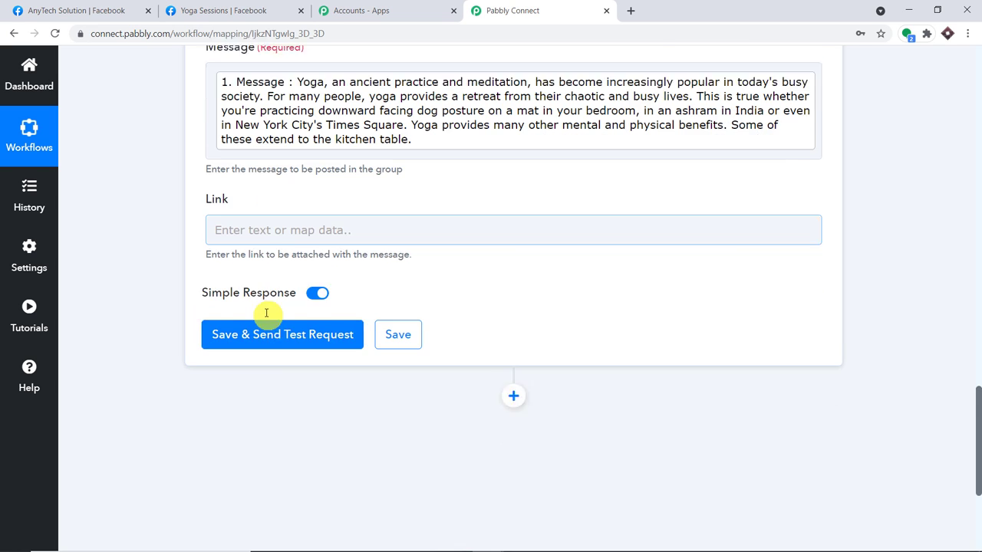
{"action": "left_click", "coordinate": [281, 304]}
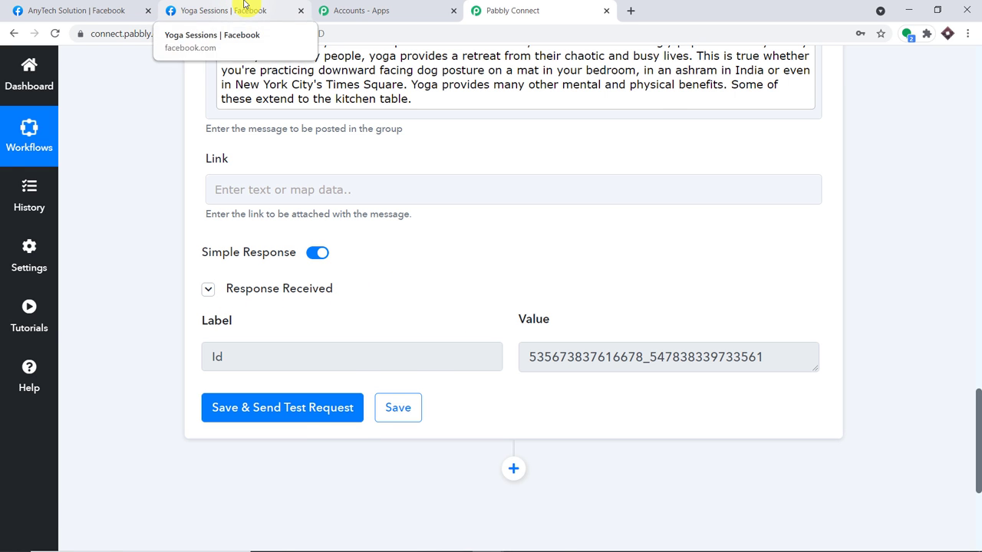
Switch to Facebook, reload the Yoga Sessions group, and check the newest post's text under New activity.
{"action": "left_click", "coordinate": [274, 9]}
{"action": "scroll", "coordinate": [559, 271], "scroll_direction": "down", "scroll_amount": 9}
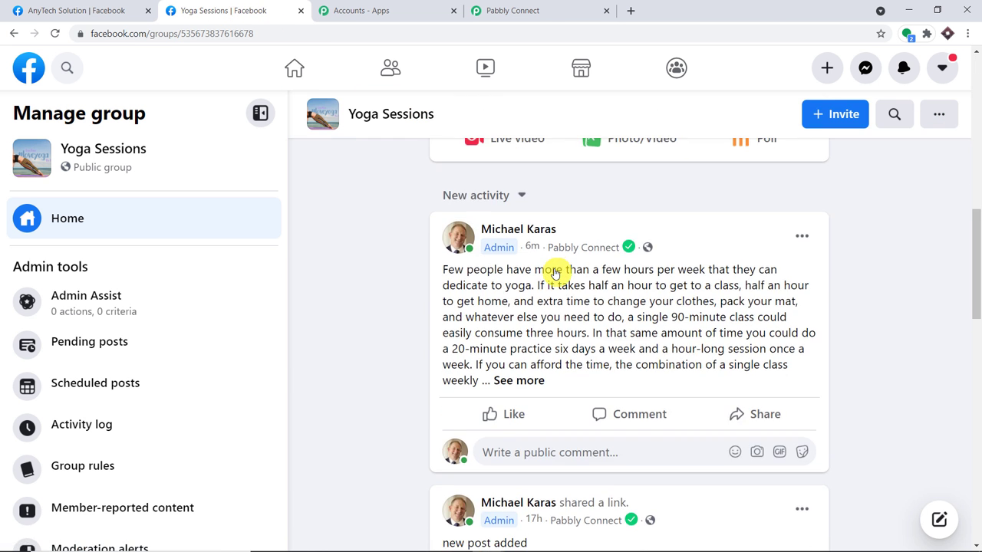
{"action": "left_click", "coordinate": [56, 33]}
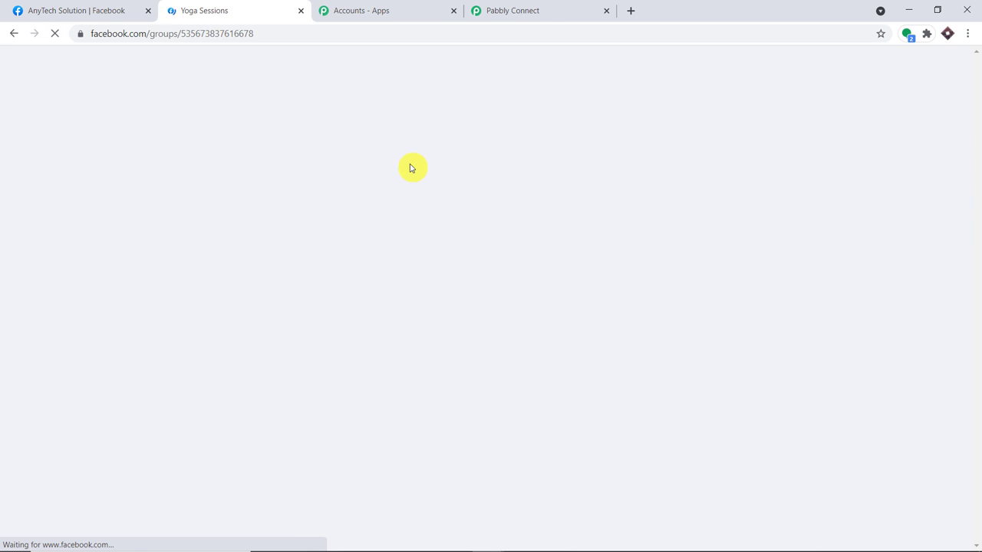
{"action": "scroll", "coordinate": [495, 164], "scroll_direction": "down", "scroll_amount": 3}
{"action": "scroll", "coordinate": [495, 165], "scroll_direction": "down", "scroll_amount": 6}
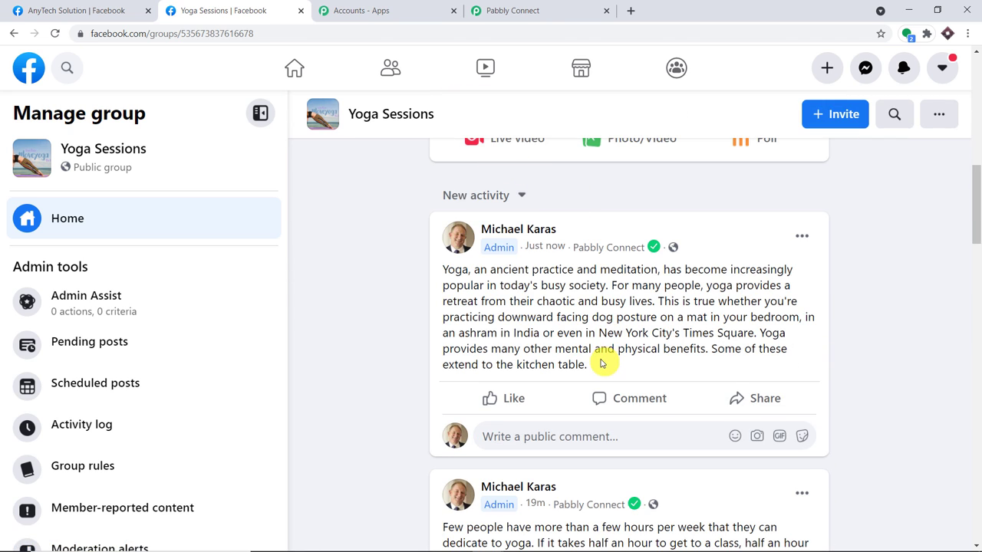
{"action": "left_click_drag", "start_coordinate": [602, 365], "coordinate": [433, 269]}
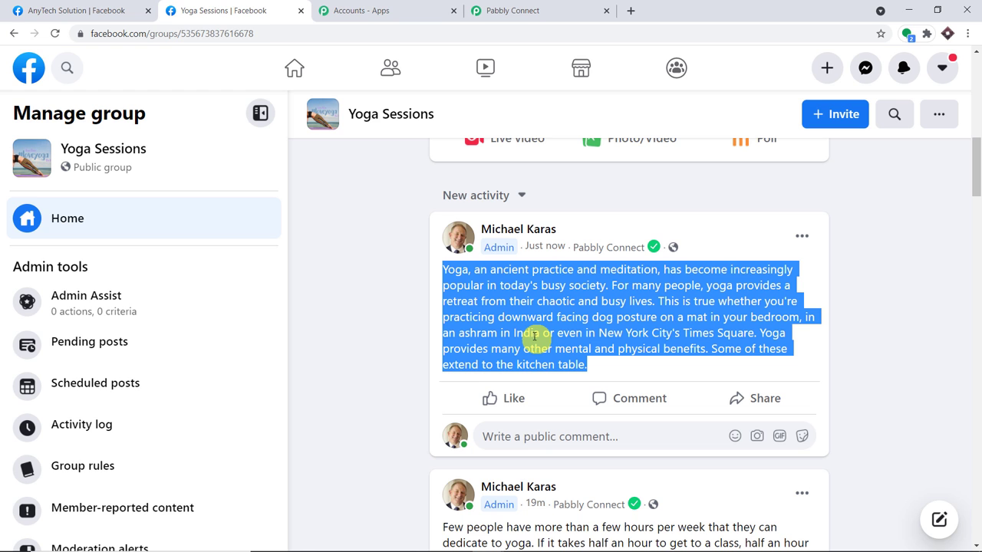
Return to Pabbly Connect and collapse the trigger and action details to review the Facebook Page to Facebook Group workflow.
{"action": "left_click", "coordinate": [529, 7]}
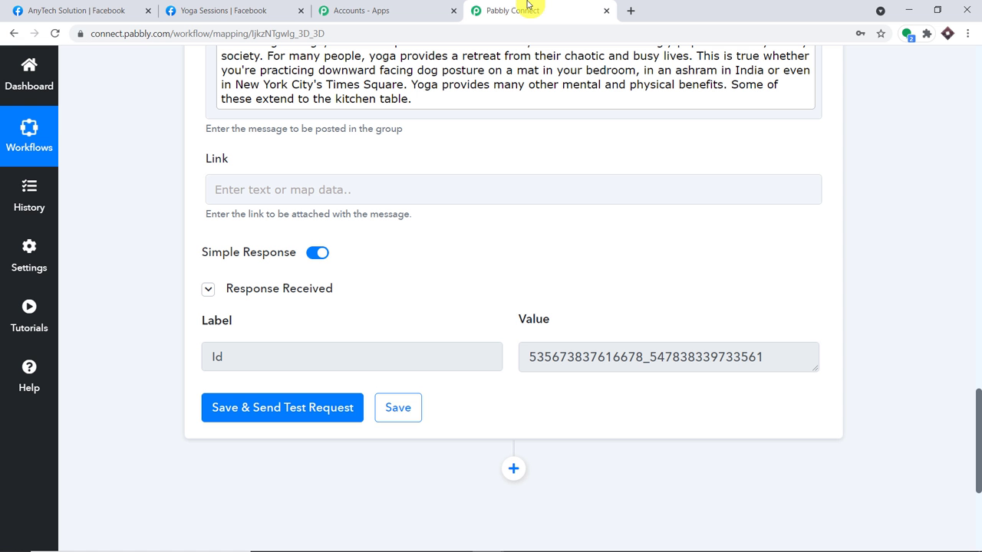
{"action": "scroll", "coordinate": [979, 226], "scroll_direction": "up", "scroll_amount": 11}
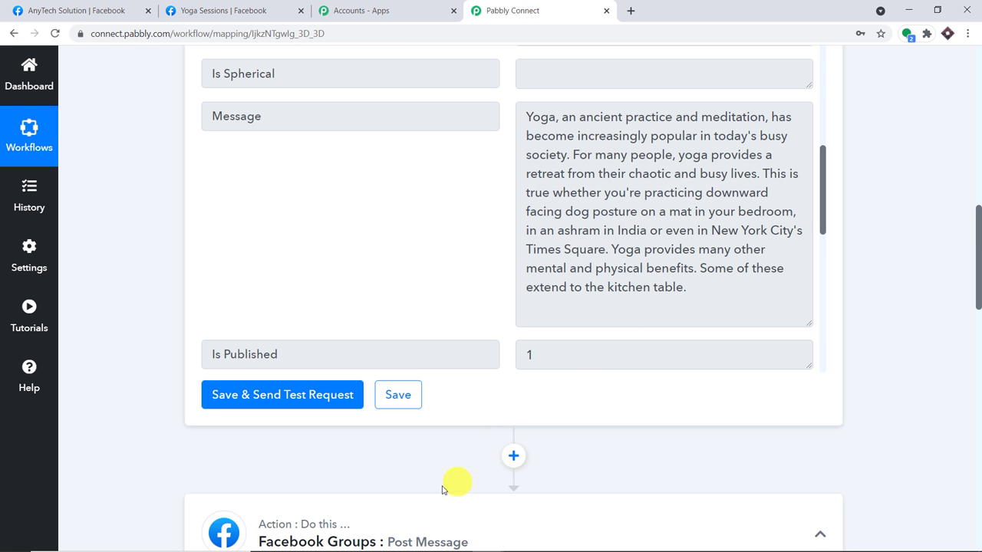
{"action": "scroll", "coordinate": [975, 256], "scroll_direction": "up", "scroll_amount": 7}
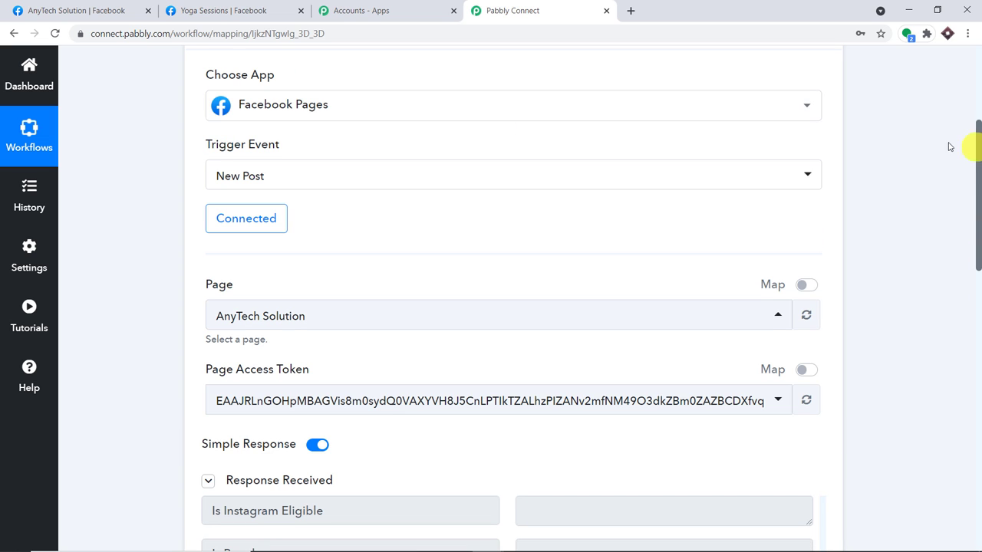
{"action": "scroll", "coordinate": [978, 112], "scroll_direction": "up", "scroll_amount": 3}
{"action": "left_click", "coordinate": [642, 227]}
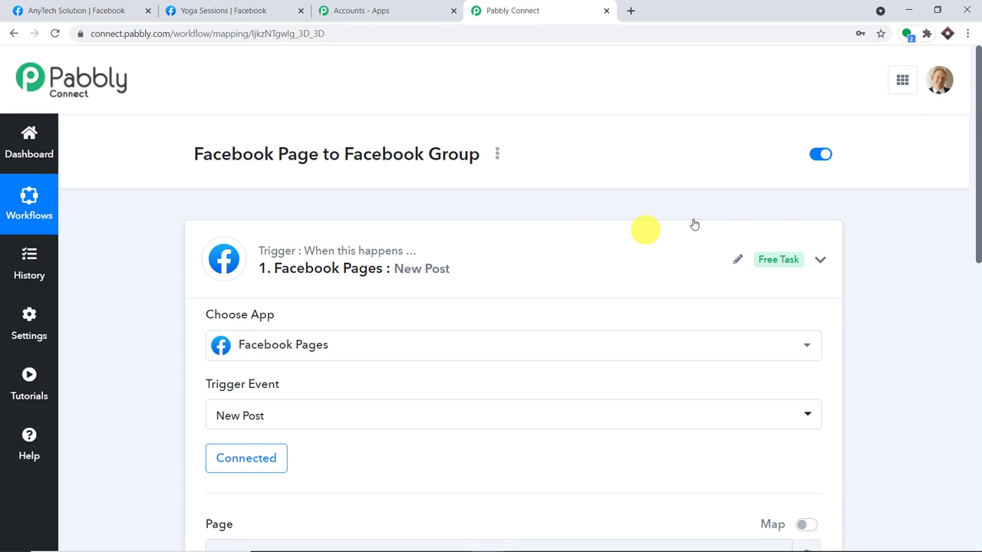
{"action": "scroll", "coordinate": [771, 215], "scroll_direction": "down", "scroll_amount": 2}
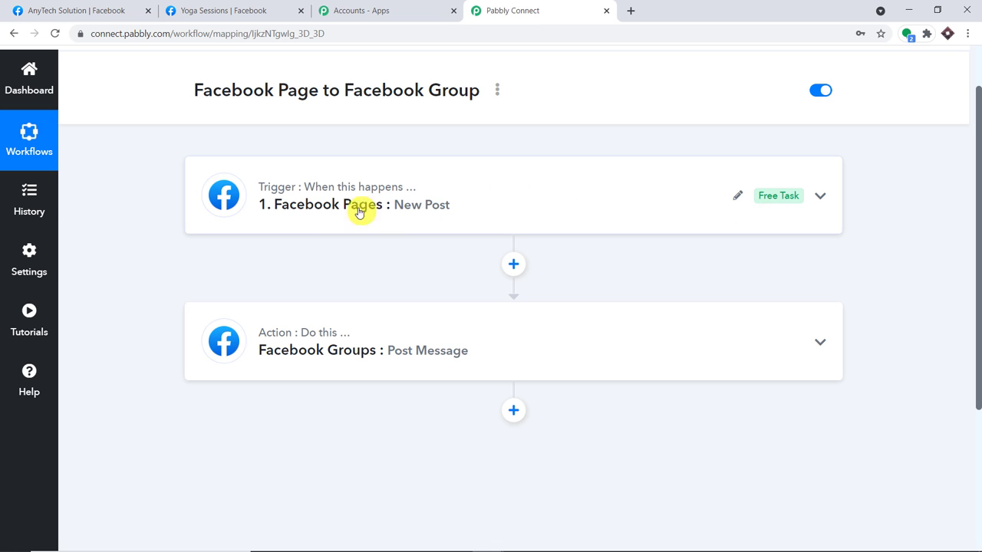
{"action": "mouse_move", "coordinate": [749, 196]}
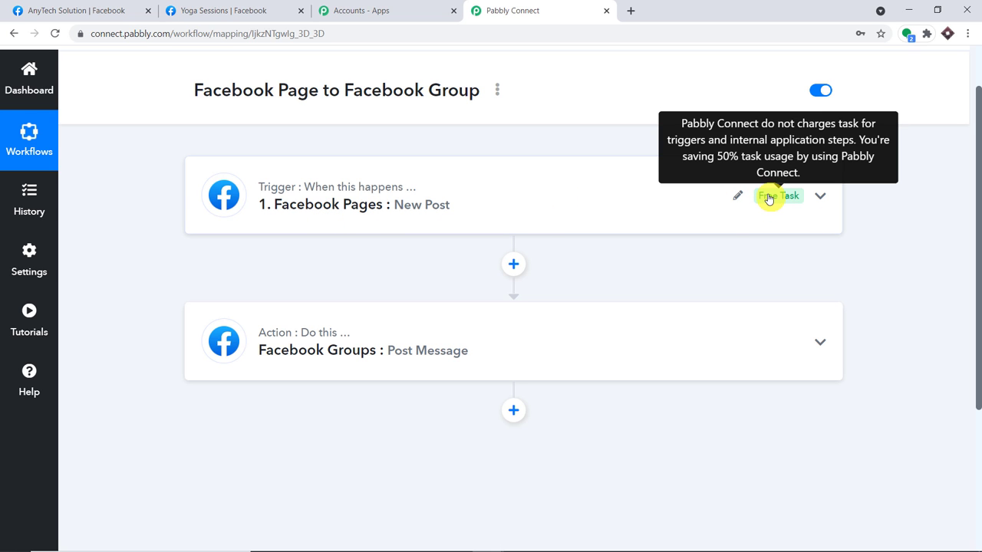
{"action": "mouse_move", "coordinate": [765, 341]}
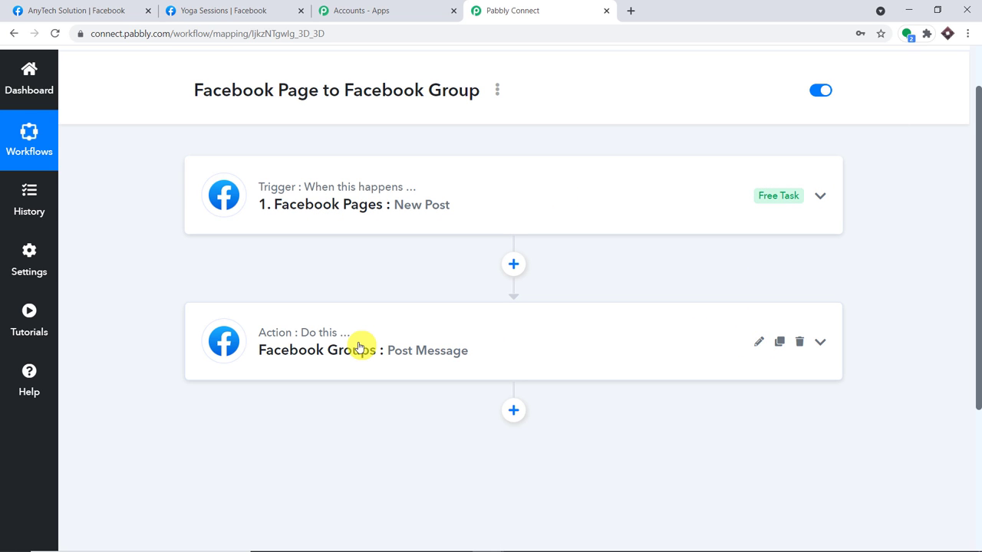